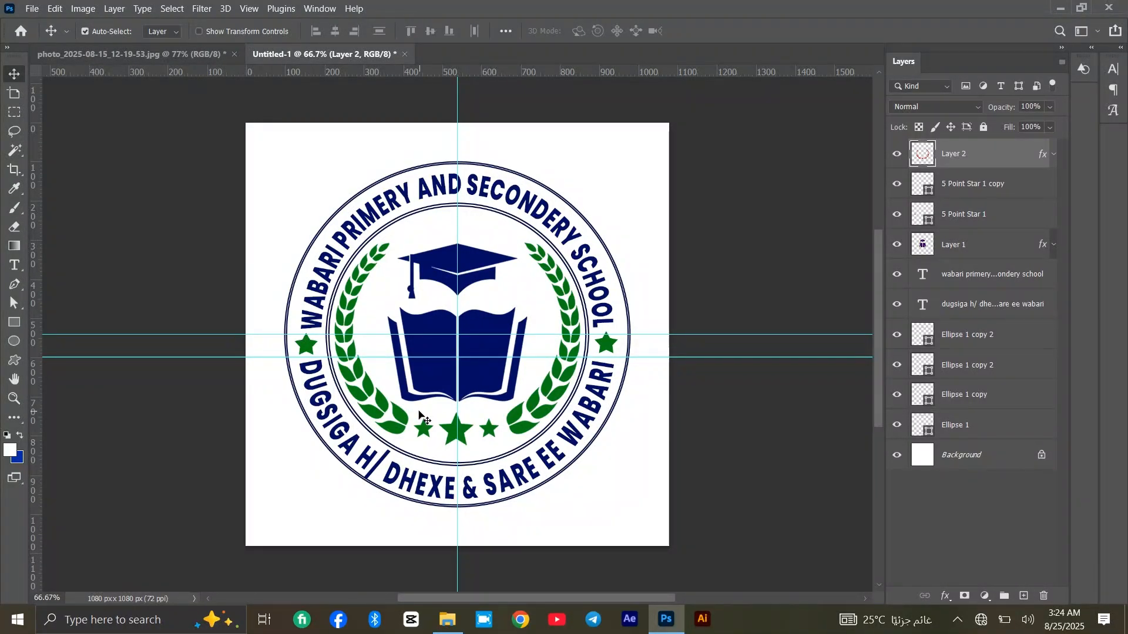
Step: Create a new document named "logo" measuring 1080 x 1080 pixels
{"action": "left_click", "coordinate": [427, 351]}
{"action": "key", "text": "ctrl+n"}
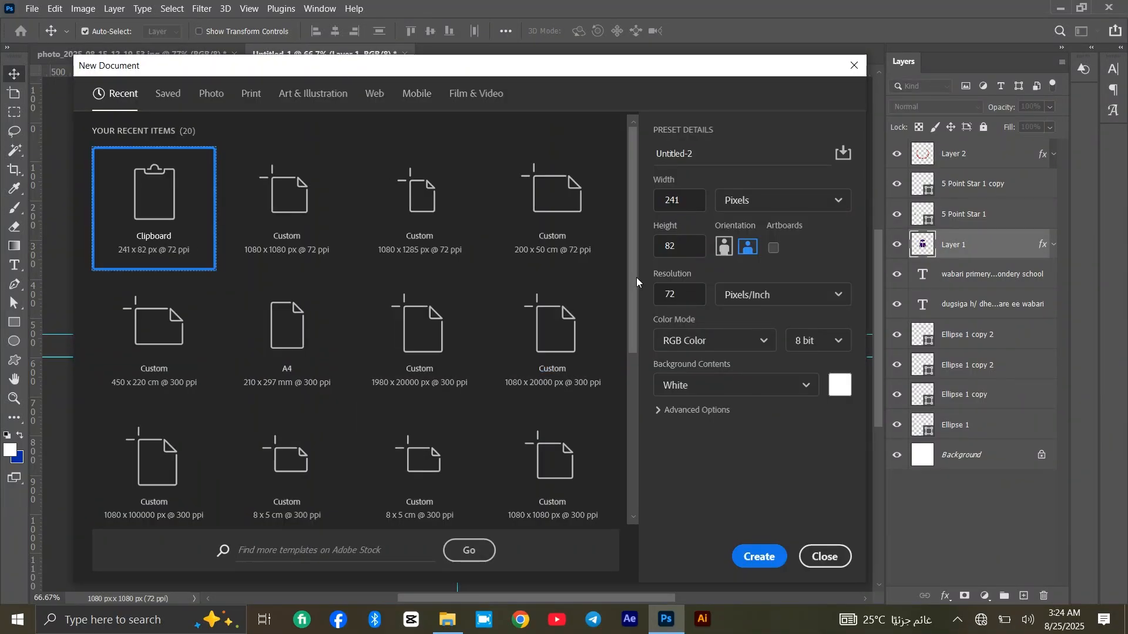
{"action": "left_click", "coordinate": [780, 202]}
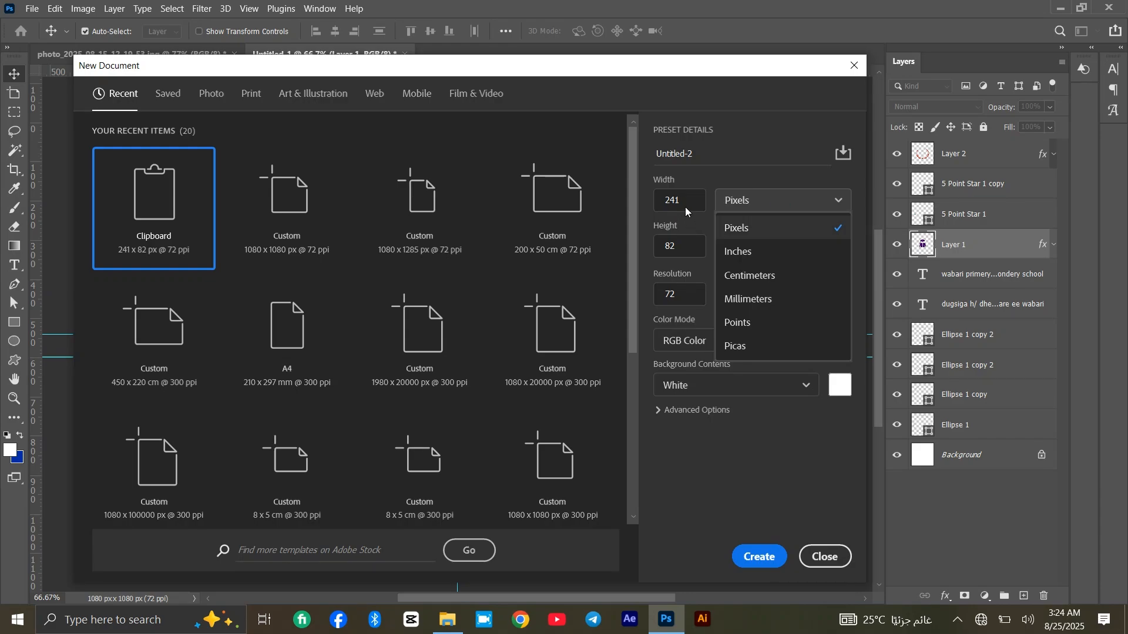
{"action": "left_click", "coordinate": [786, 226]}
{"action": "type", "text": "logo"}
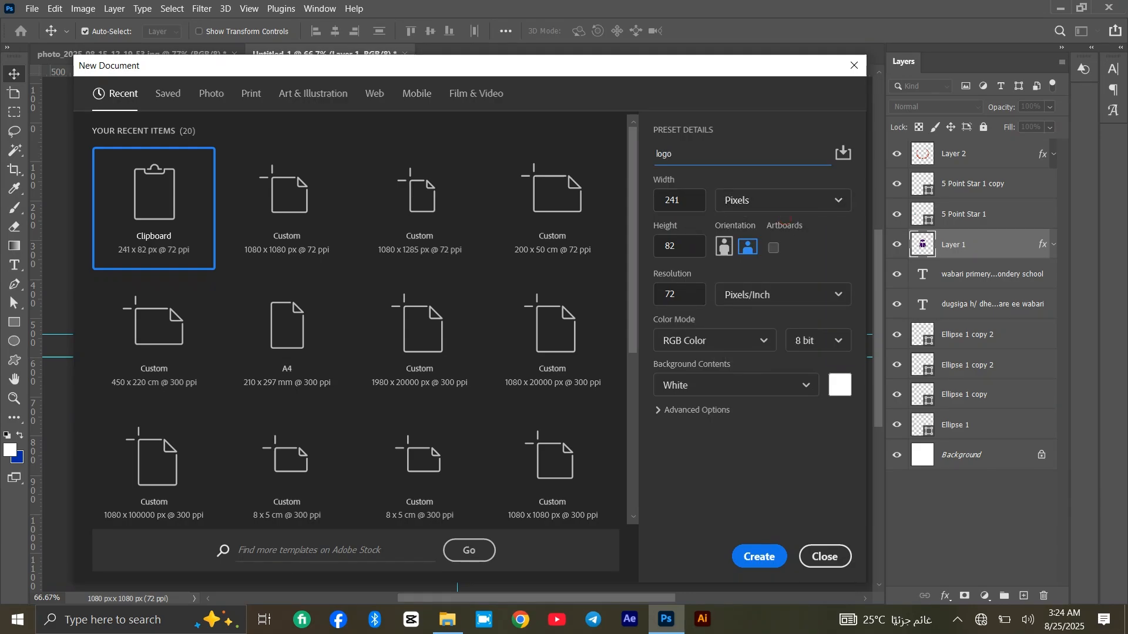
{"action": "left_click", "coordinate": [661, 199]}
{"action": "double_click", "coordinate": [660, 199]}
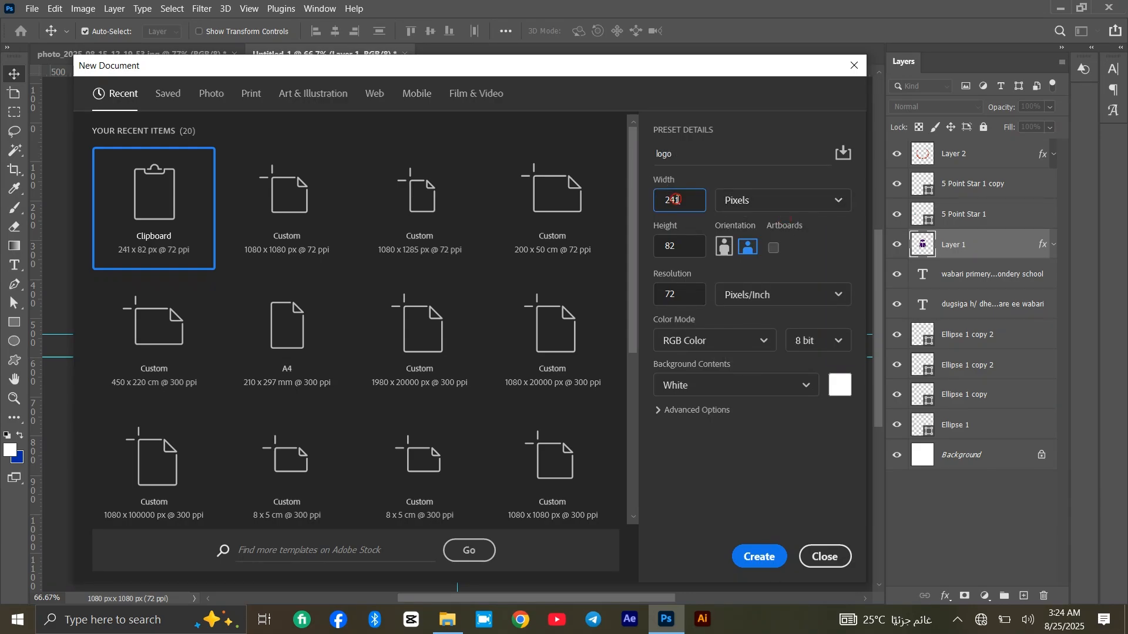
{"action": "type", "text": "1080"}
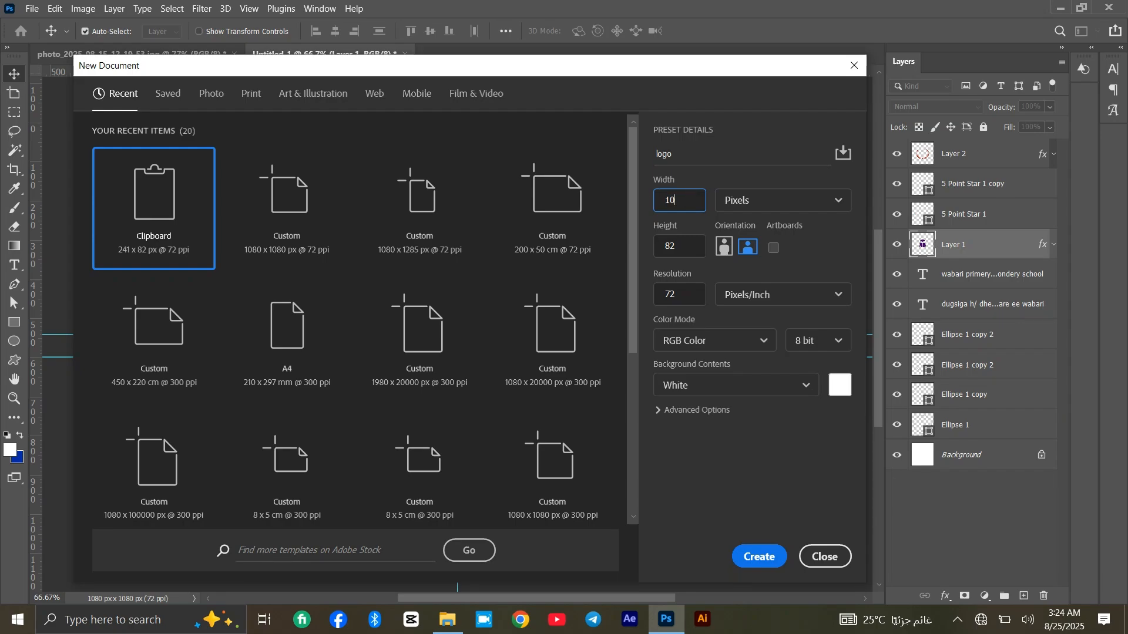
{"action": "double_click", "coordinate": [683, 250]}
{"action": "type", "text": "1080"}
{"action": "left_click", "coordinate": [762, 564]}
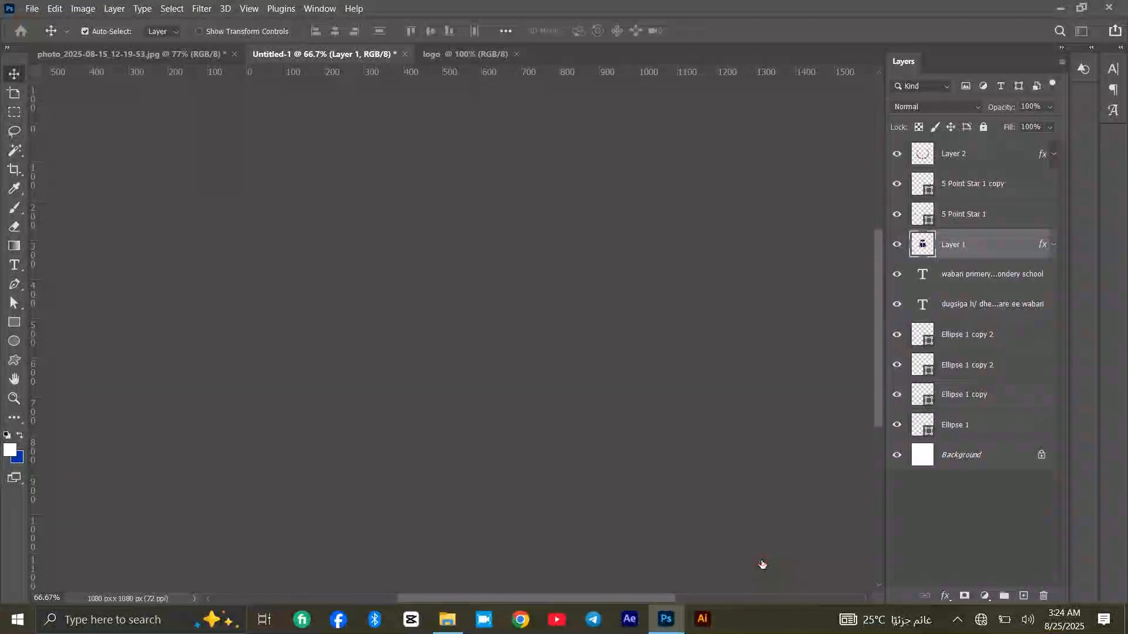
Step: Draw a circle about 924 px wide with no fill and a dark navy stroke 3.79 px thick
{"action": "left_click", "coordinate": [14, 341]}
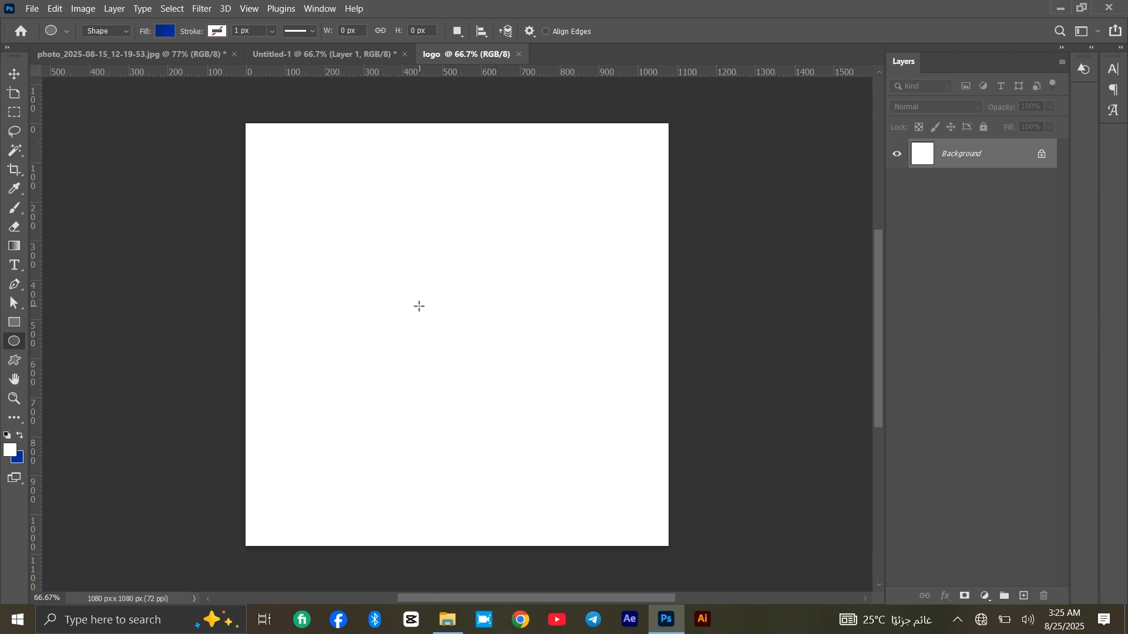
{"action": "left_click_drag", "start_coordinate": [410, 299], "coordinate": [610, 478]}
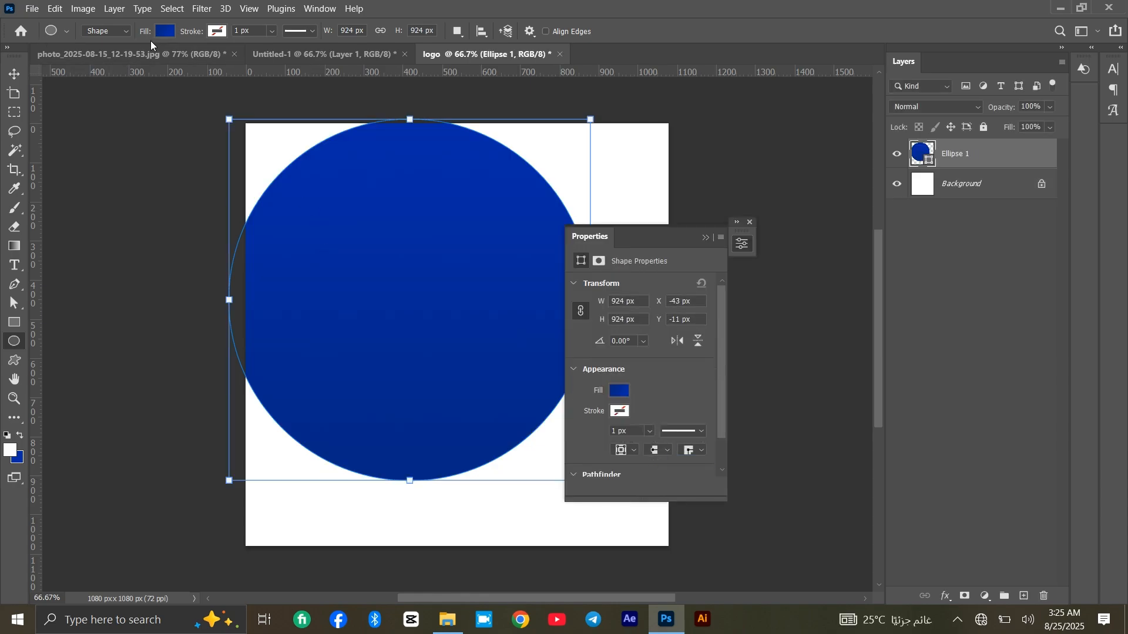
{"action": "left_click", "coordinate": [166, 32]}
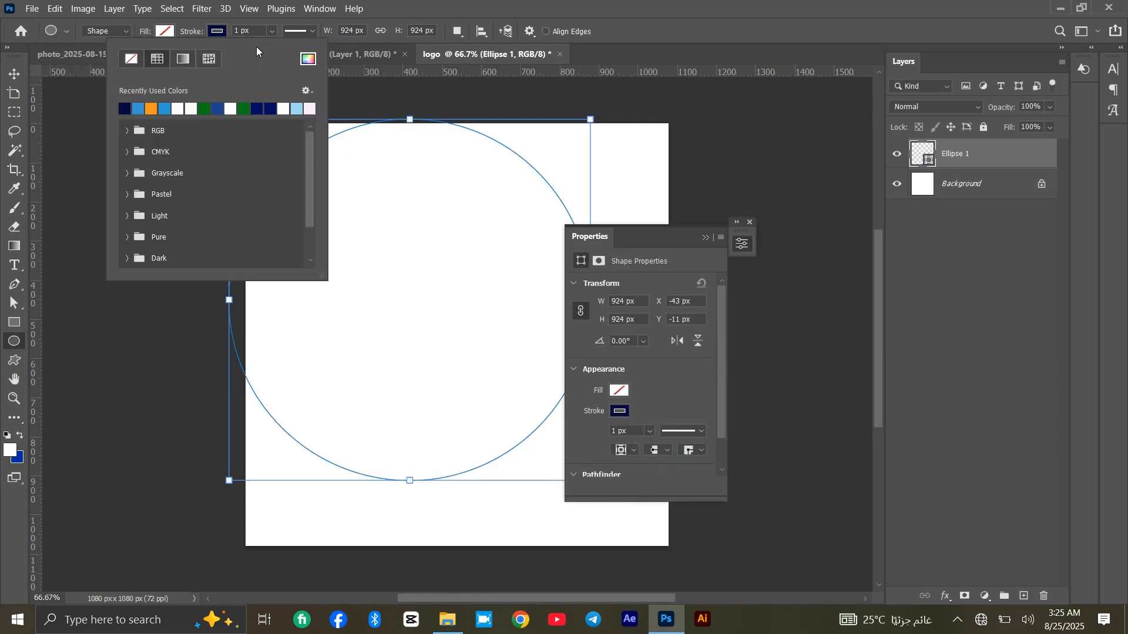
{"action": "left_click", "coordinate": [272, 33]}
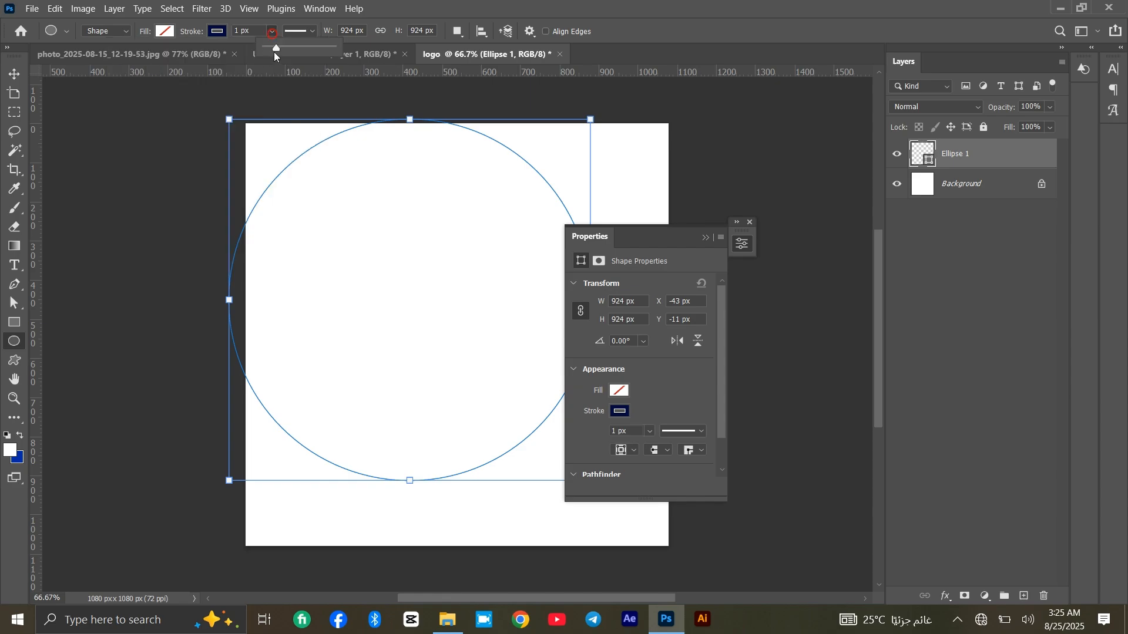
{"action": "left_click_drag", "start_coordinate": [276, 49], "coordinate": [279, 47]}
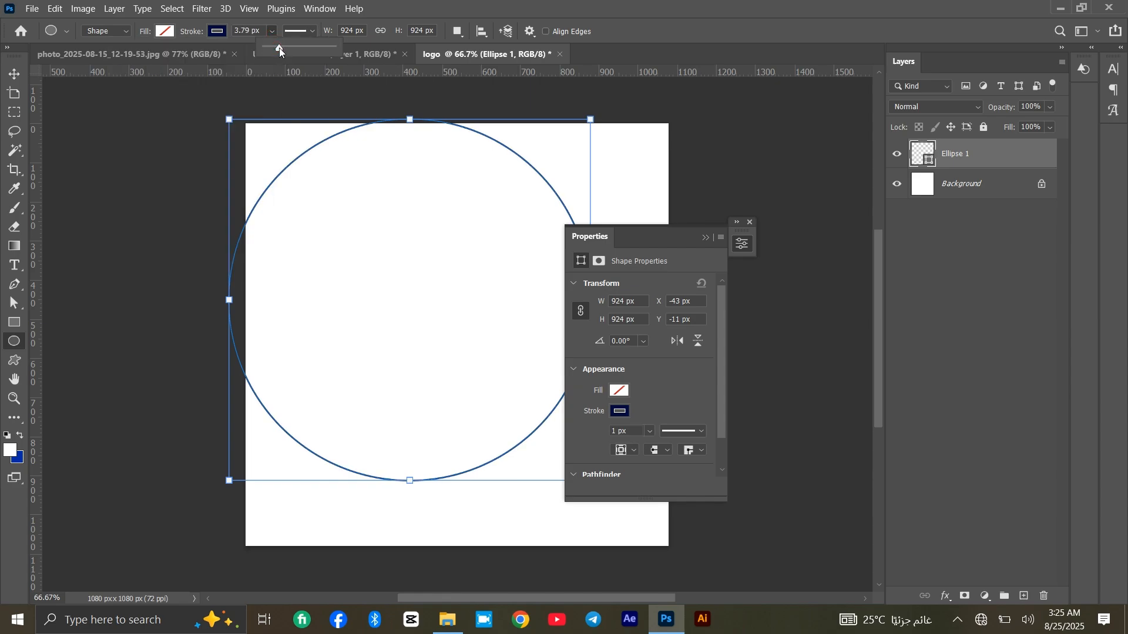
Step: Center the circle horizontally and vertically on the canvas
{"action": "left_click", "coordinate": [19, 71]}
{"action": "left_click", "coordinate": [19, 72]}
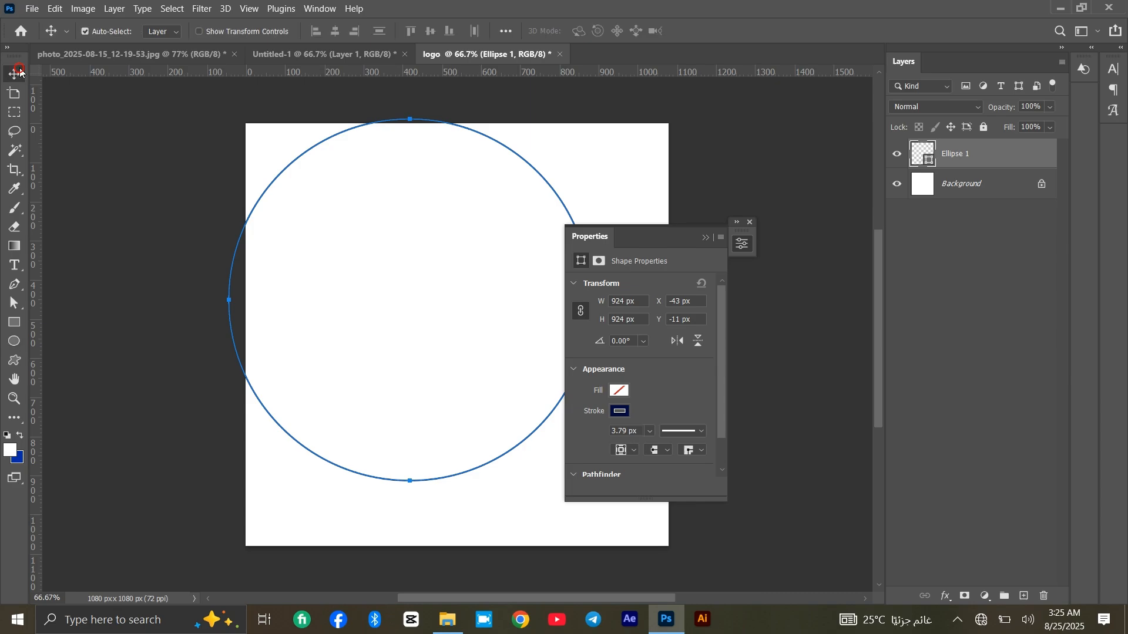
{"action": "left_click", "coordinate": [706, 239]}
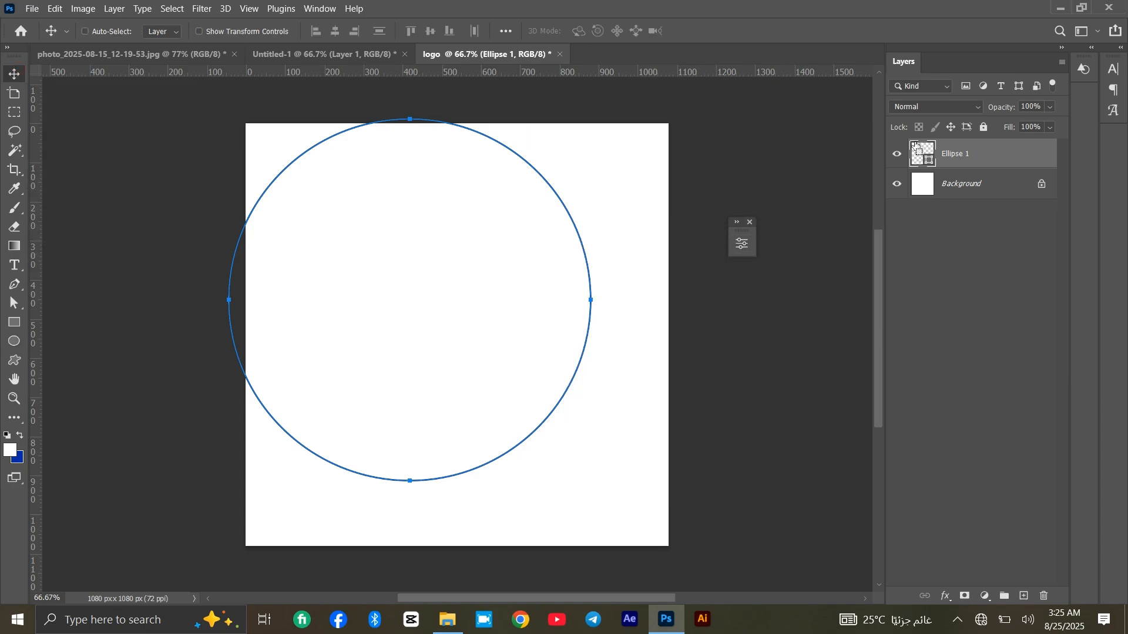
{"action": "key", "text": "ctrl+a"}
{"action": "left_click", "coordinate": [337, 31]}
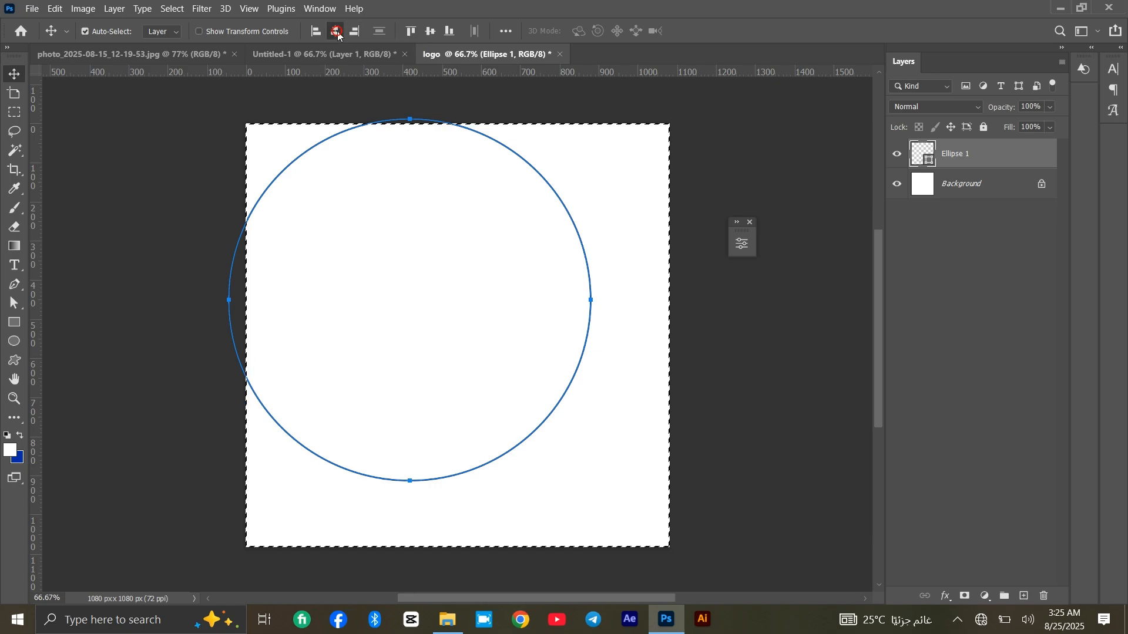
{"action": "left_click", "coordinate": [433, 33]}
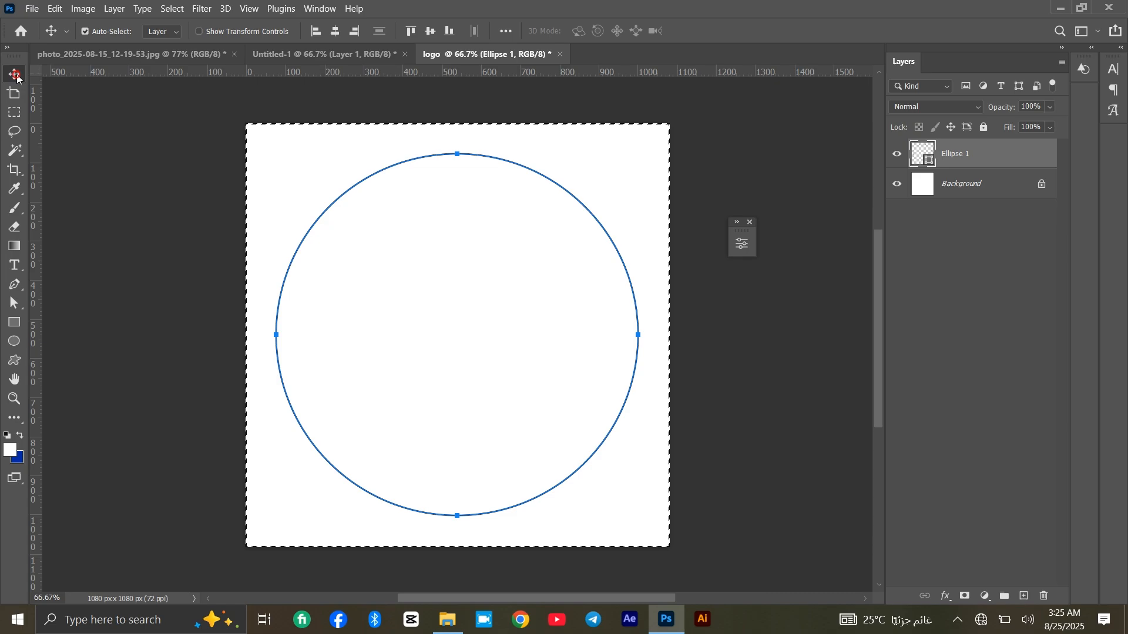
{"action": "key", "text": "ctrl+d"}
Step: Duplicate the circle and scale the copy up slightly about its center to form a thin double ring
{"action": "left_click", "coordinate": [247, 203]}
{"action": "left_click_drag", "start_coordinate": [259, 183], "coordinate": [354, 312]}
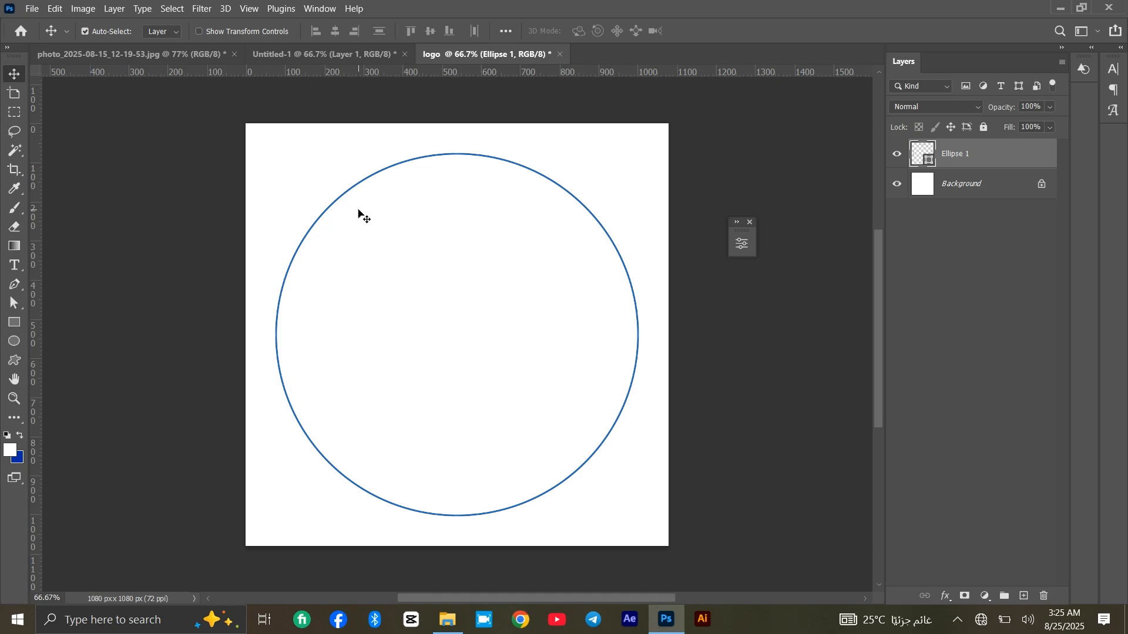
{"action": "key", "text": "ctrl"}
{"action": "key", "text": "ctrl+j"}
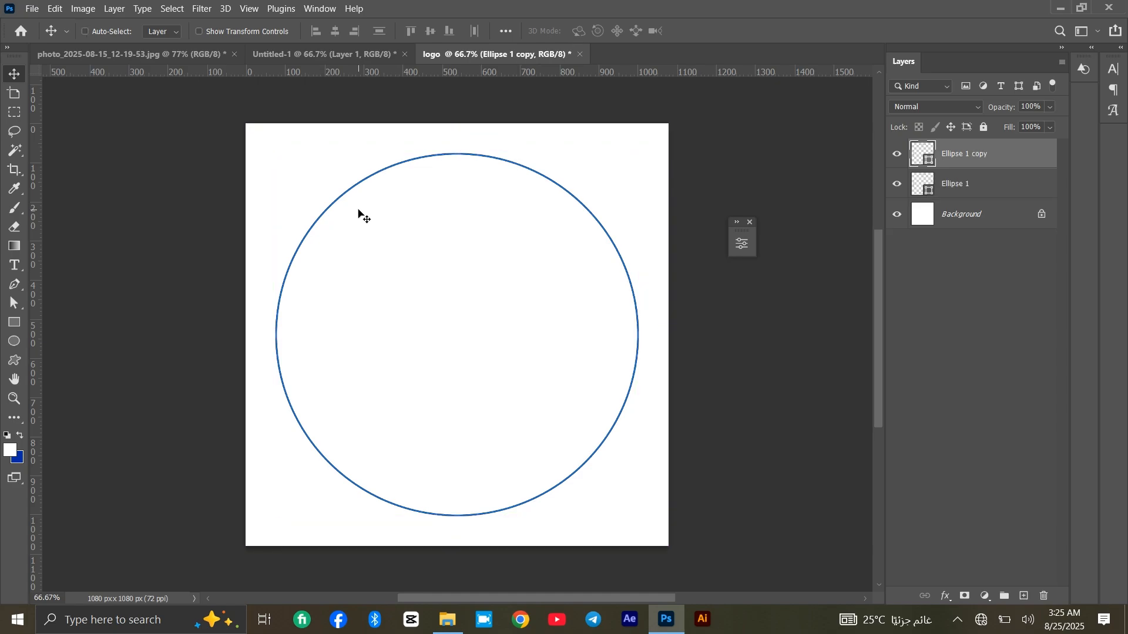
{"action": "key", "text": "ctrl+t"}
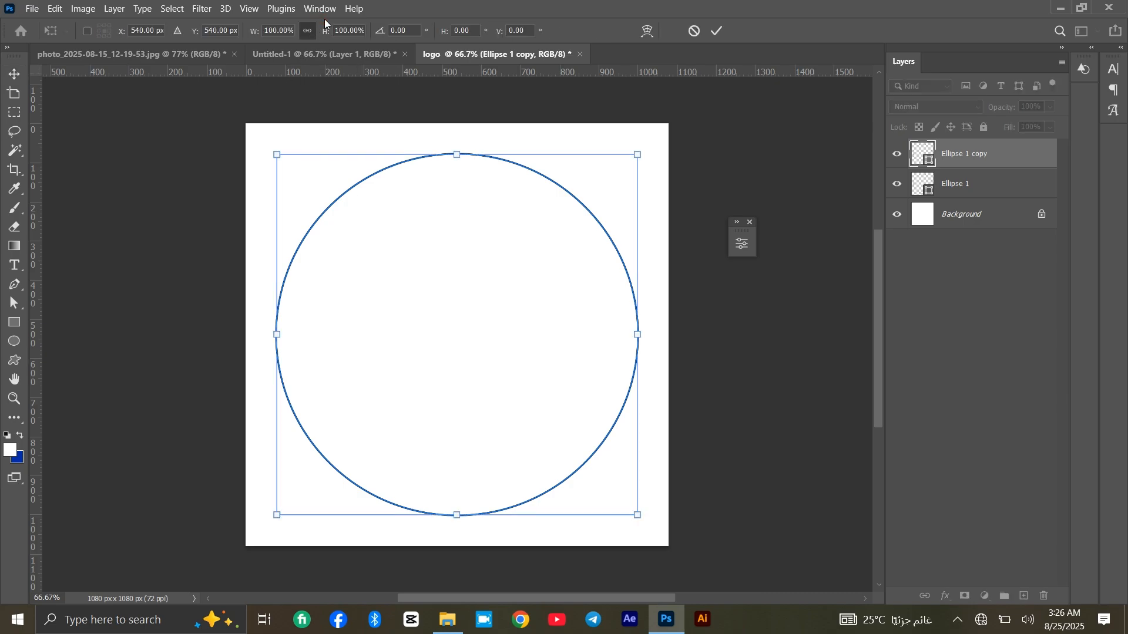
{"action": "left_click_drag", "start_coordinate": [326, 31], "coordinate": [327, 34]}
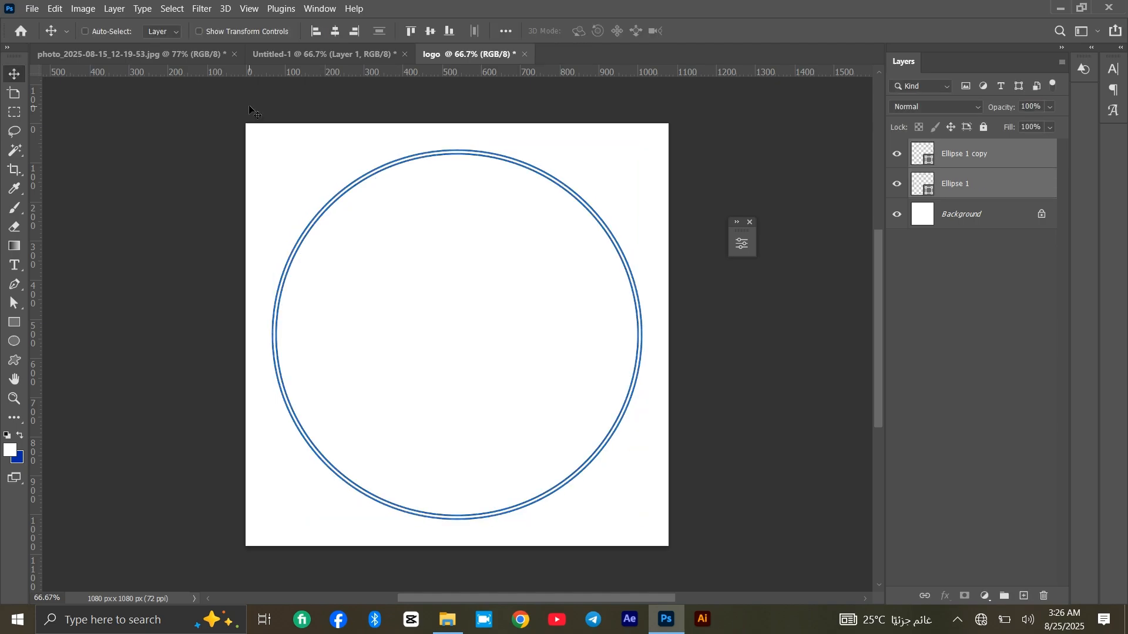
Step: Duplicate both circles of the double ring and scale the copies to 69% about their center as an inner double ring
{"action": "key", "text": "ctrl+j"}
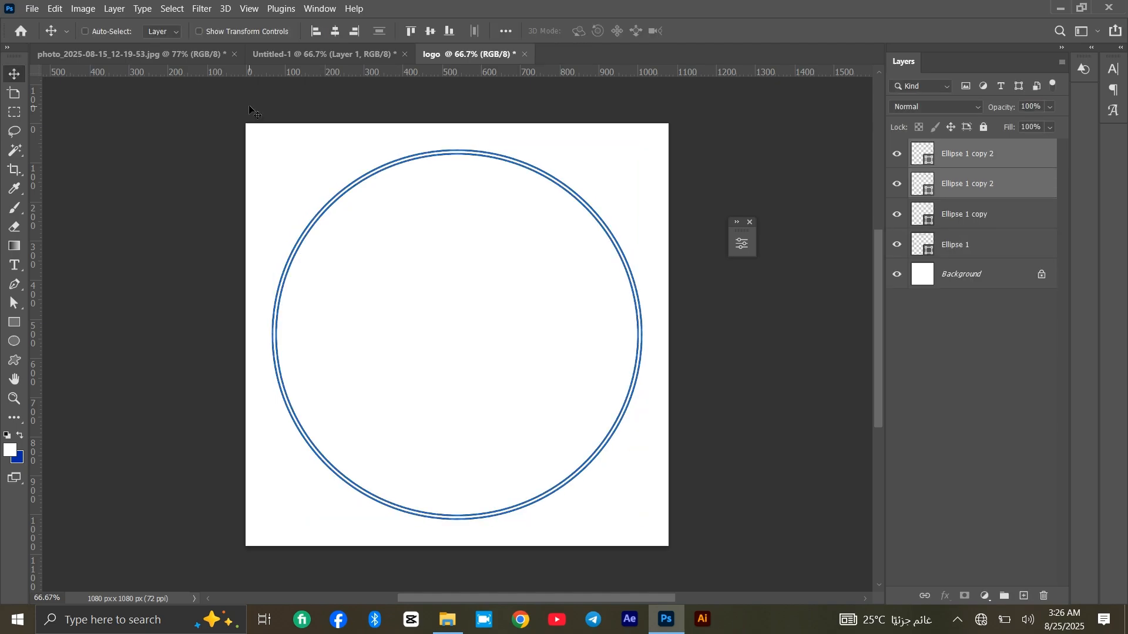
{"action": "key", "text": "ctrl+t"}
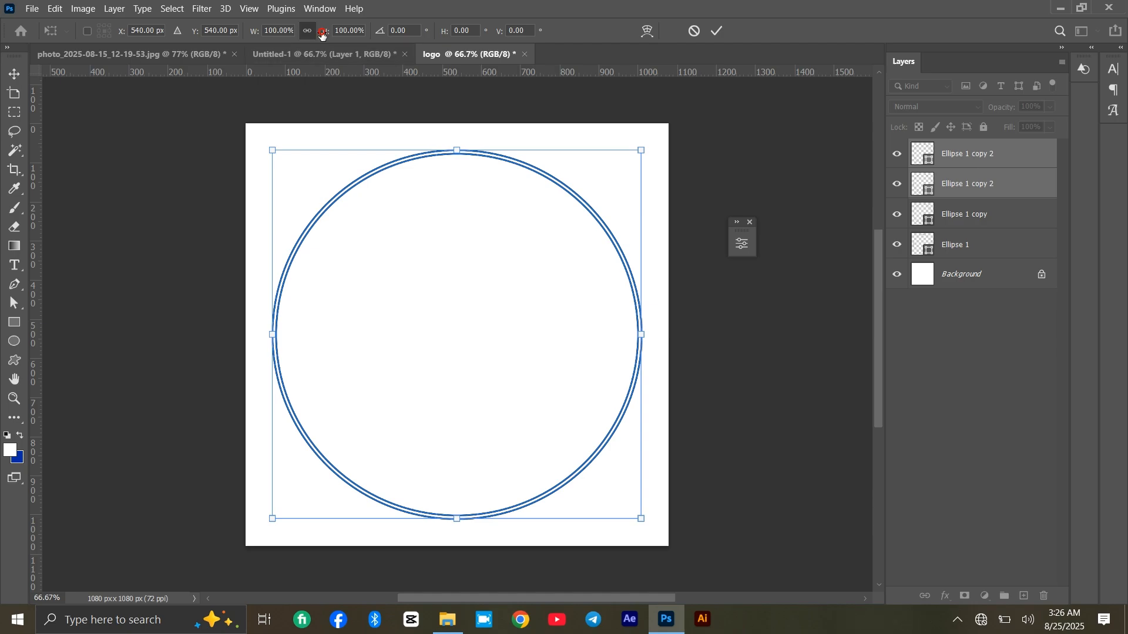
{"action": "left_click_drag", "start_coordinate": [321, 36], "coordinate": [297, 39]}
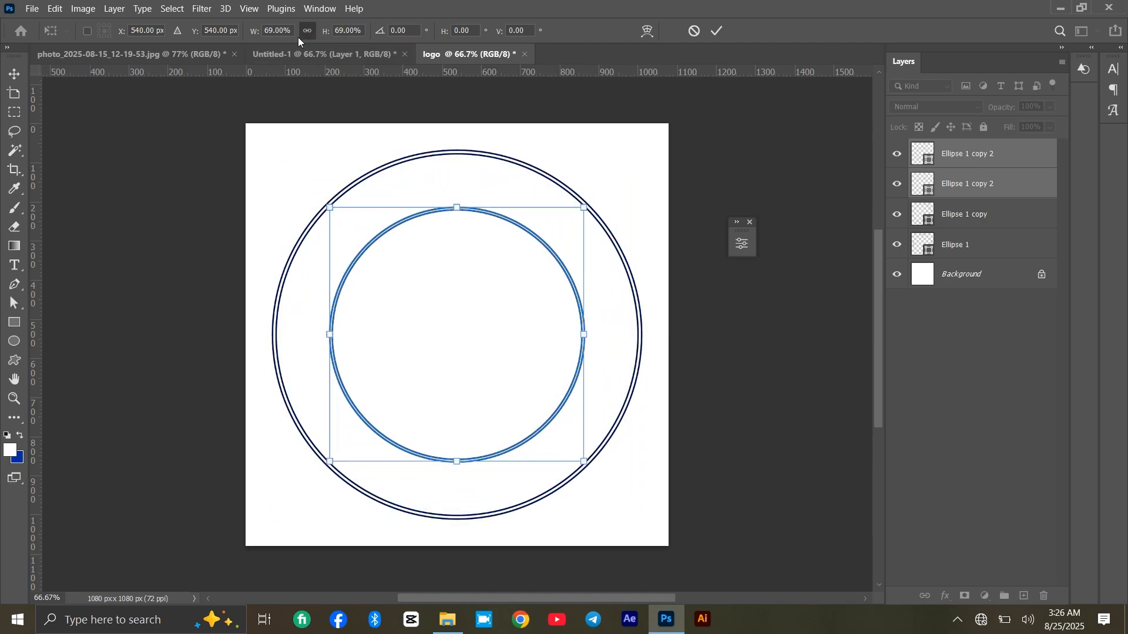
{"action": "key", "text": "Return"}
{"action": "left_click", "coordinate": [303, 216]}
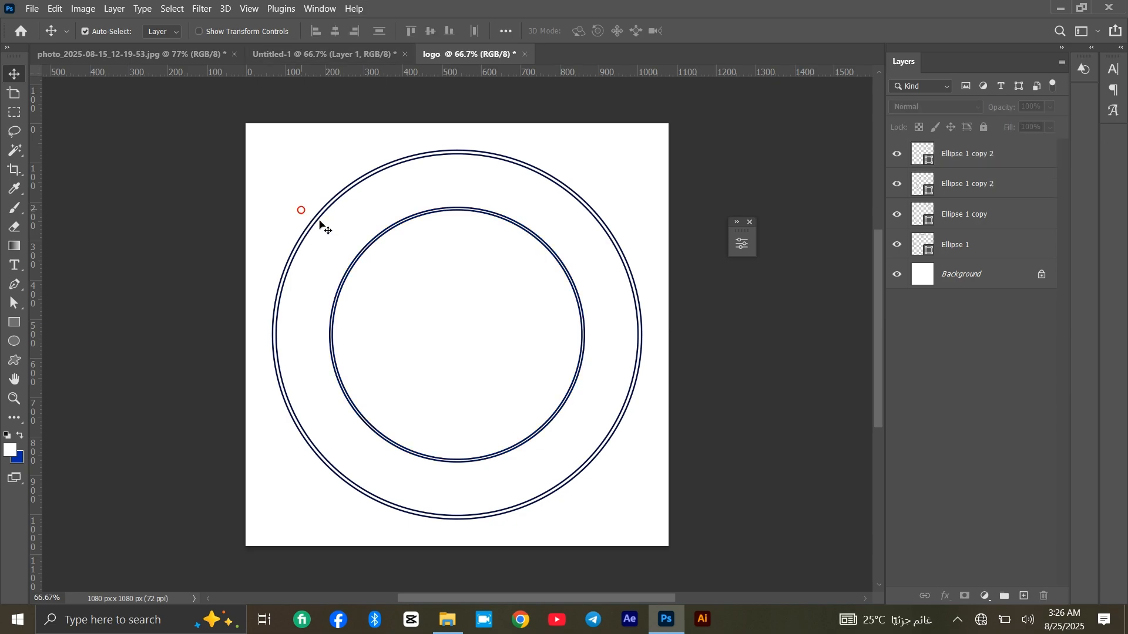
Step: With the Ellipse tool in Path mode, draw a circular path about 666 px wide from the canvas center, just around the inner double ring
{"action": "key", "text": "u"}
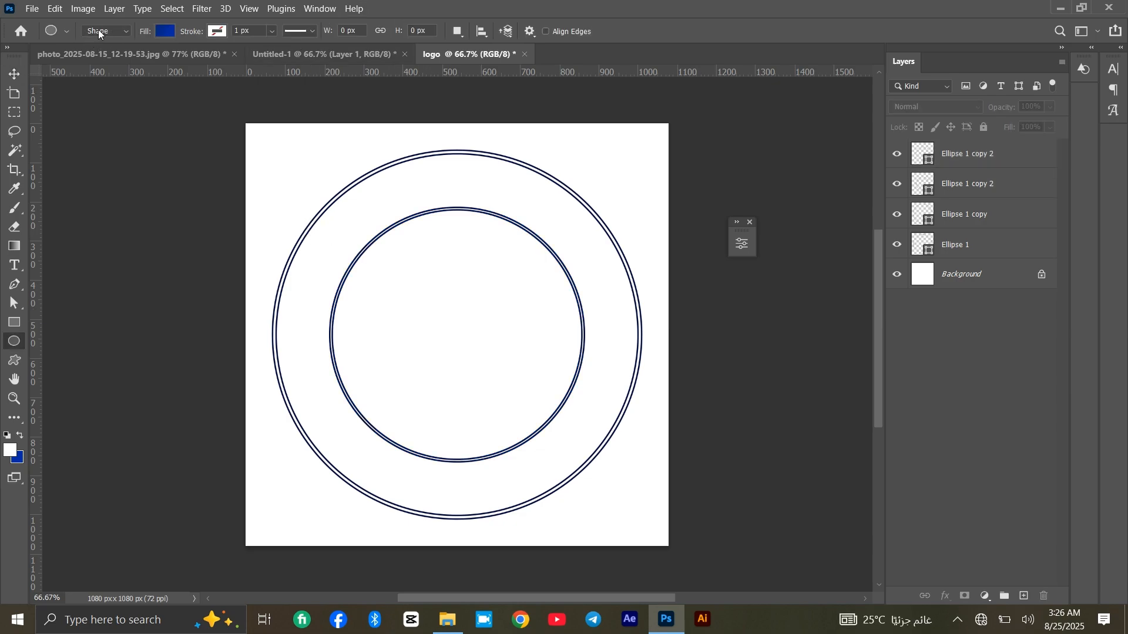
{"action": "left_click", "coordinate": [103, 30]}
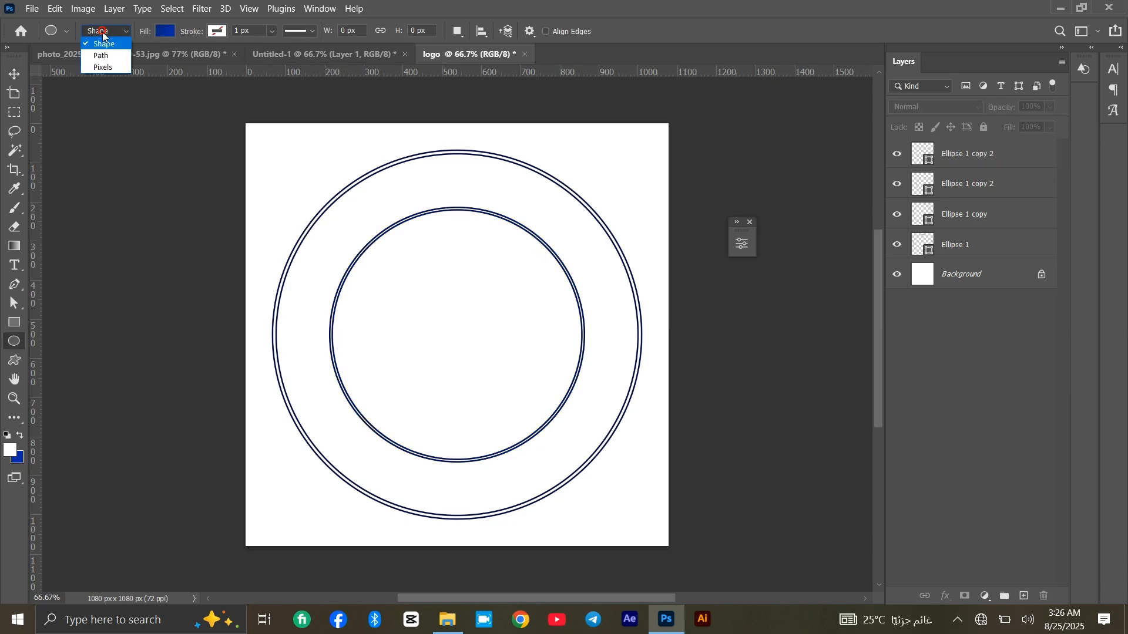
{"action": "left_click", "coordinate": [113, 61]}
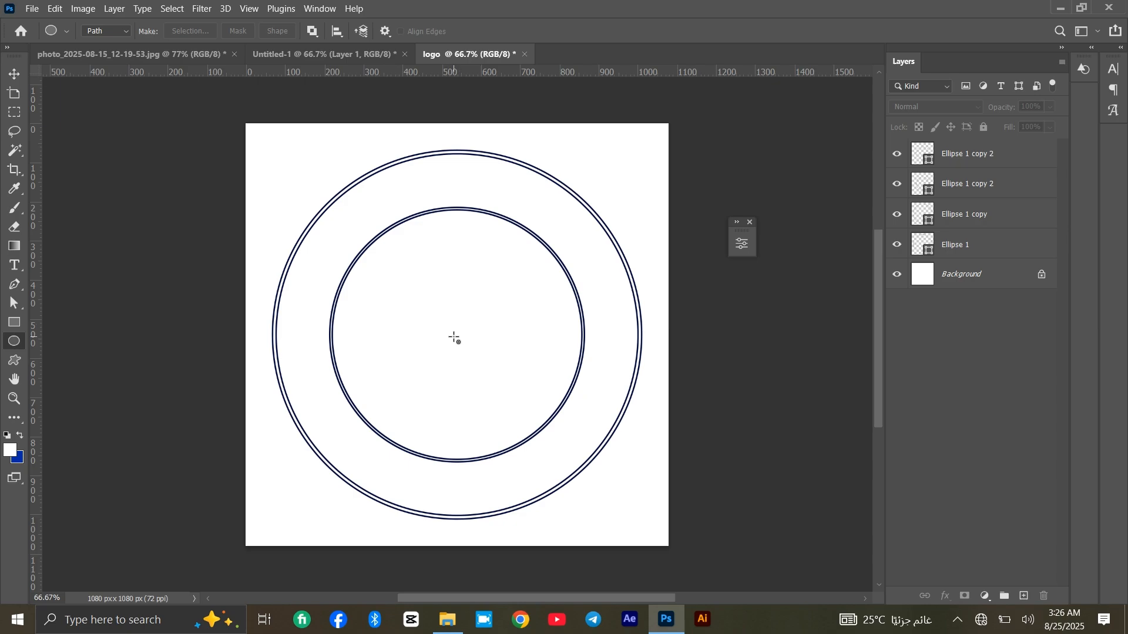
{"action": "key", "text": "shift+alt"}
{"action": "left_click_drag", "start_coordinate": [456, 337], "coordinate": [593, 470]}
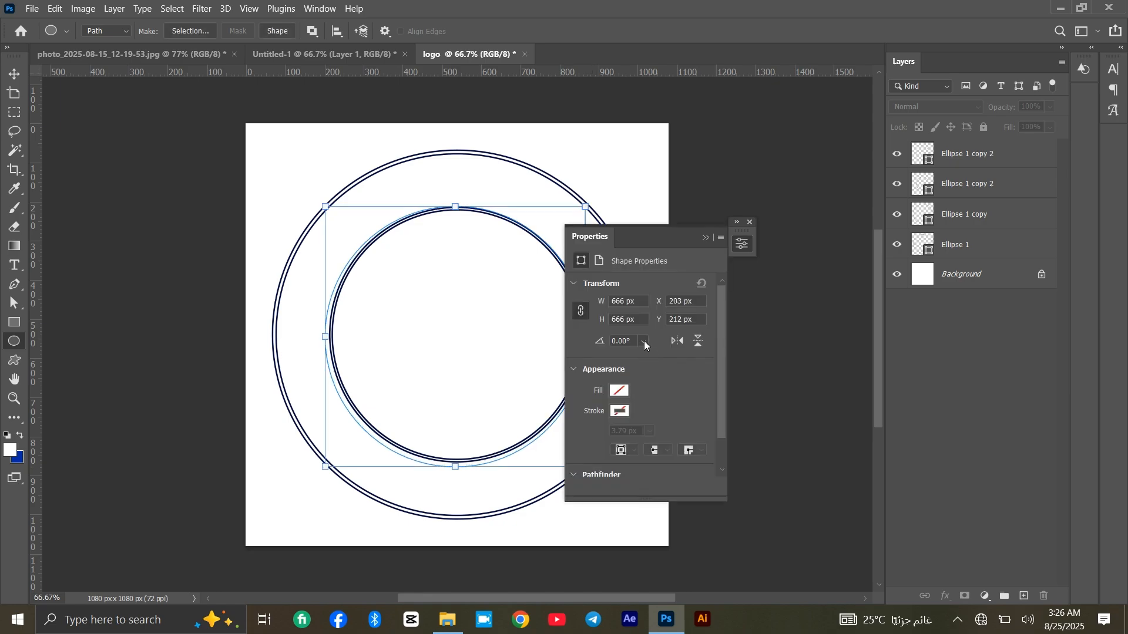
{"action": "key", "text": "v"}
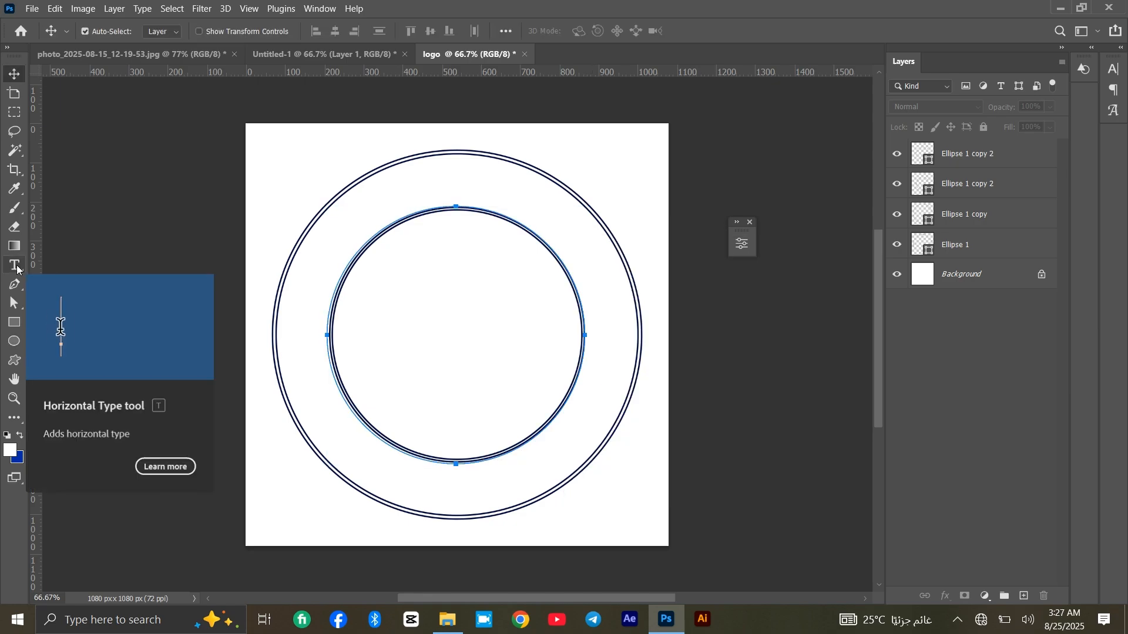
Step: Add horizontal type on the circular path, starting at its left side, reading "WABARI PRIMERY AND SECONDERY SCHOOL"
{"action": "left_click", "coordinate": [16, 266]}
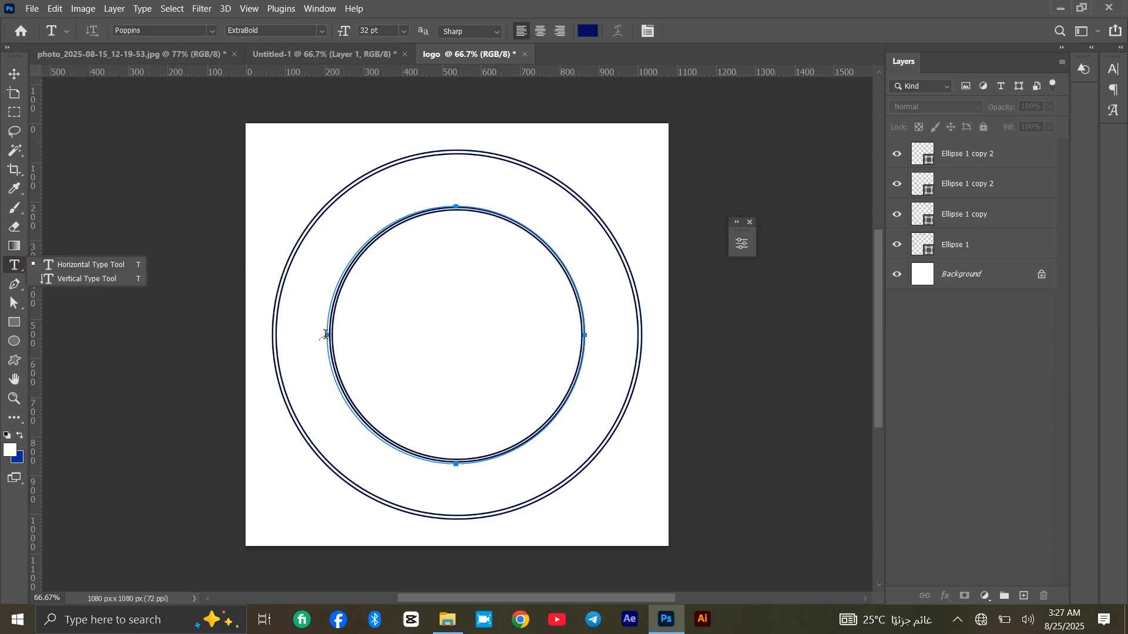
{"action": "left_click", "coordinate": [17, 270]}
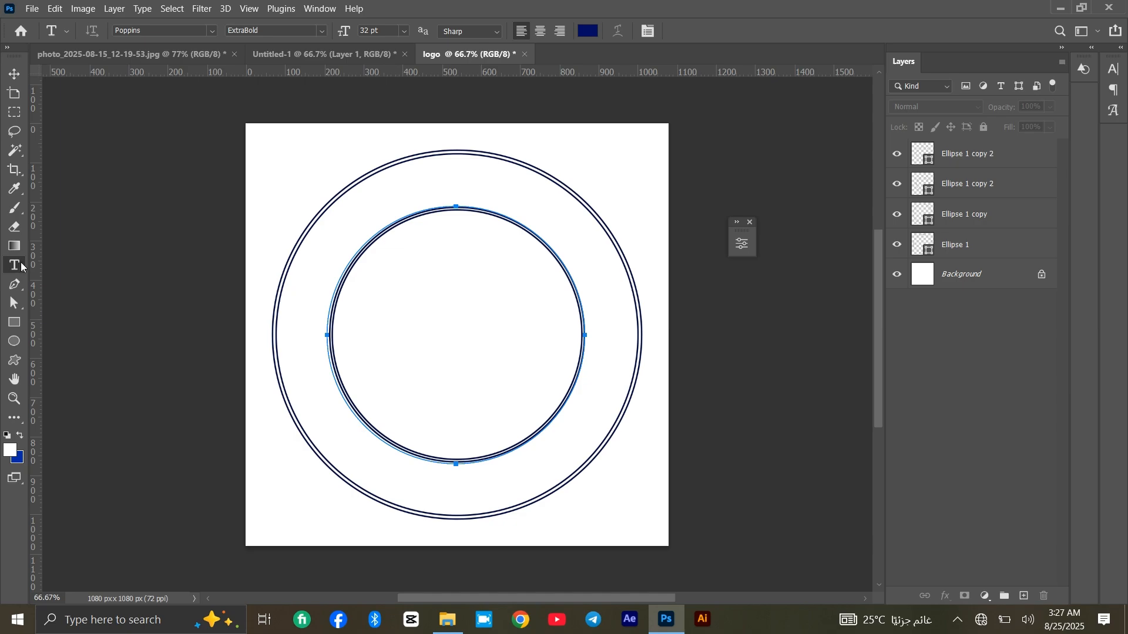
{"action": "left_click", "coordinate": [324, 334]}
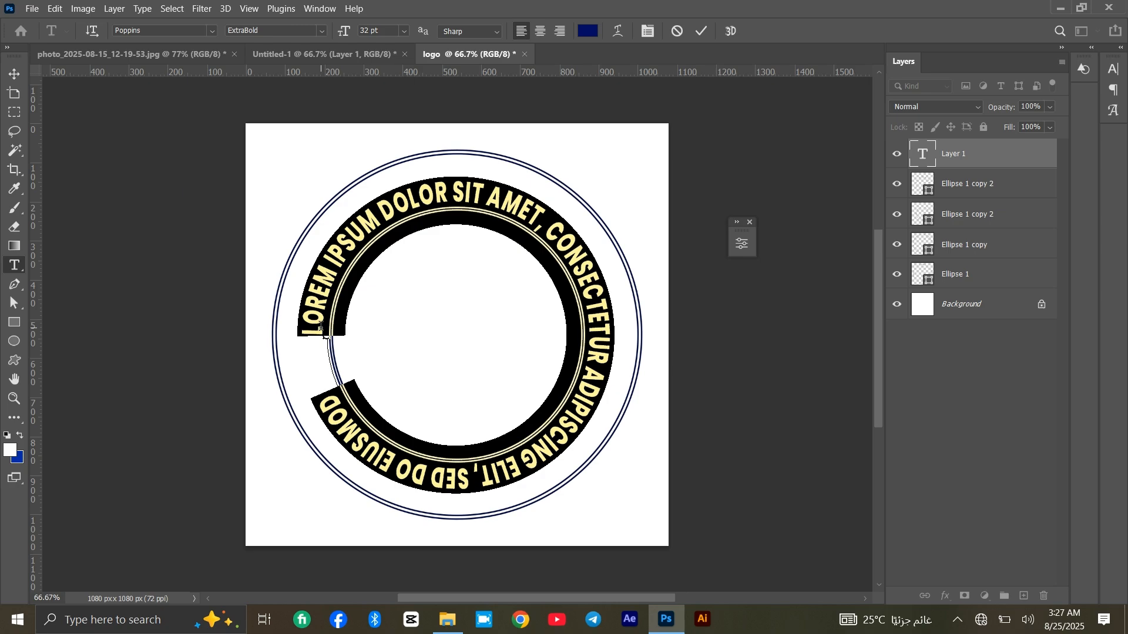
{"action": "type", "text": "WA"}
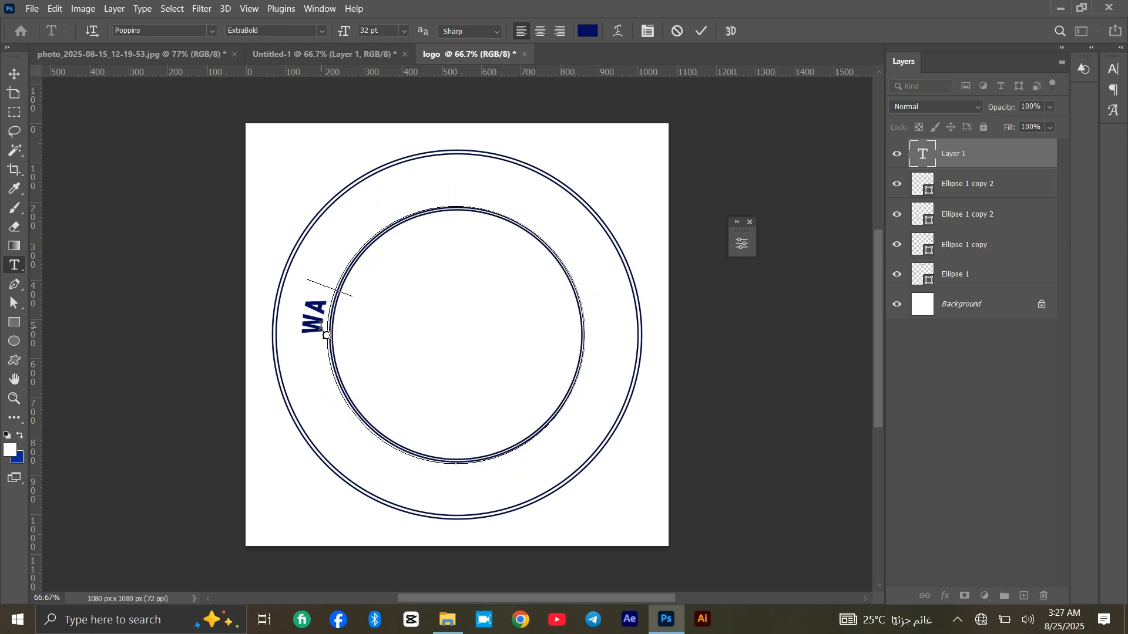
{"action": "type", "text": "BARI"}
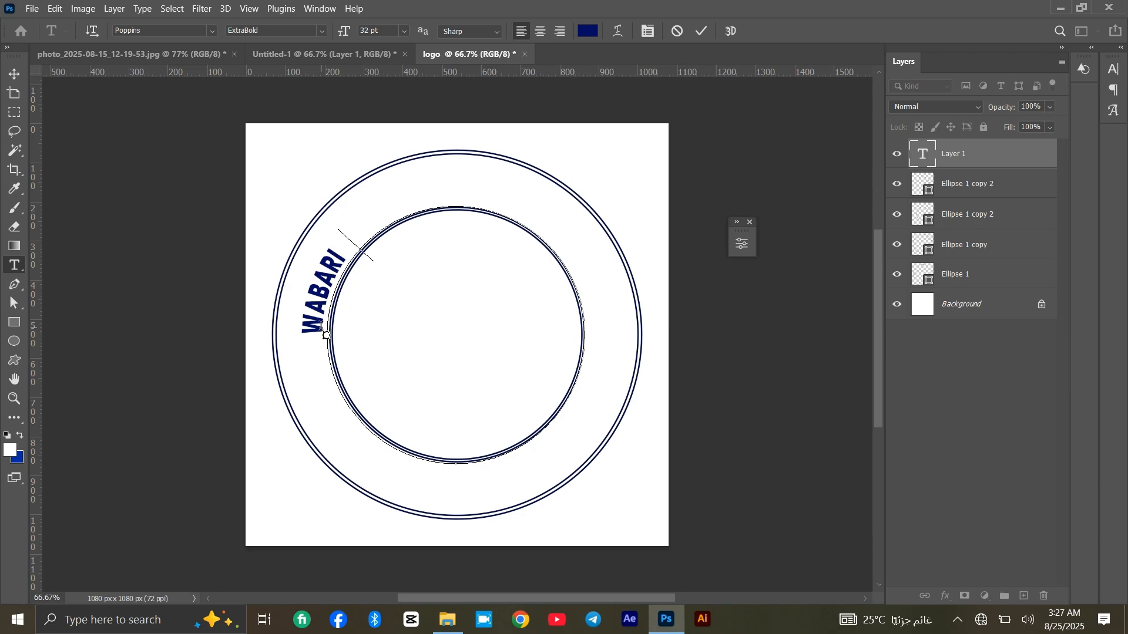
{"action": "type", "text": "R"}
{"action": "key", "text": "BackSpace"}
{"action": "type", "text": "PRIMERY AND SECONDERY S"}
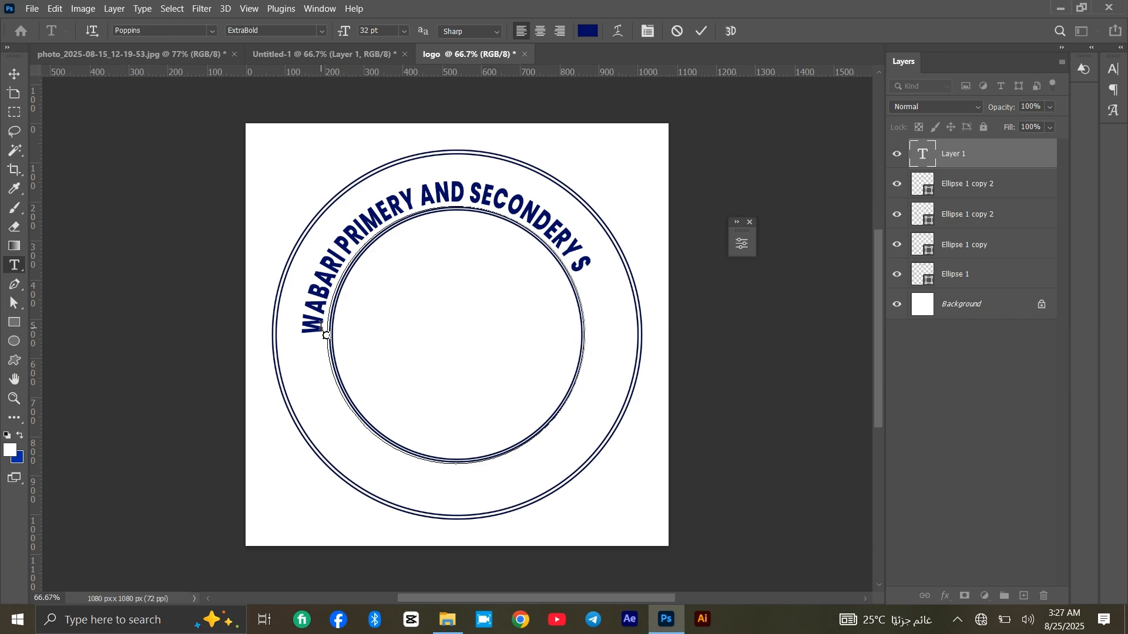
{"action": "type", "text": "CHOOO"}
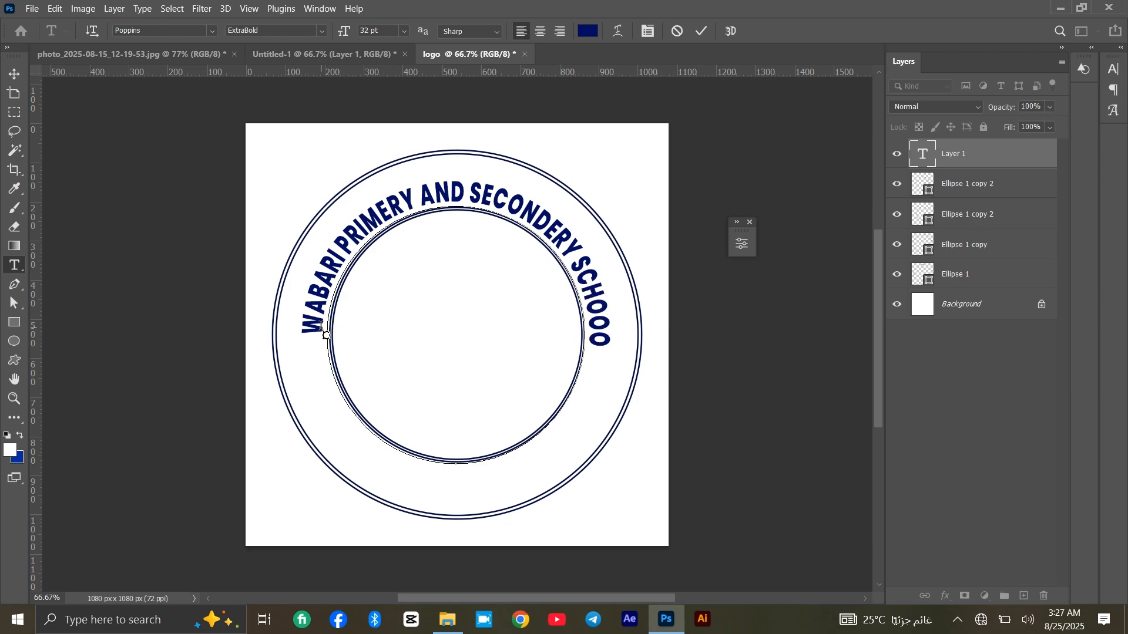
{"action": "key", "text": "BackSpace"}
Step: Set all of the curved text to Poppins ExtraBold and adjust its font size slightly
{"action": "key", "text": "ctrl+a"}
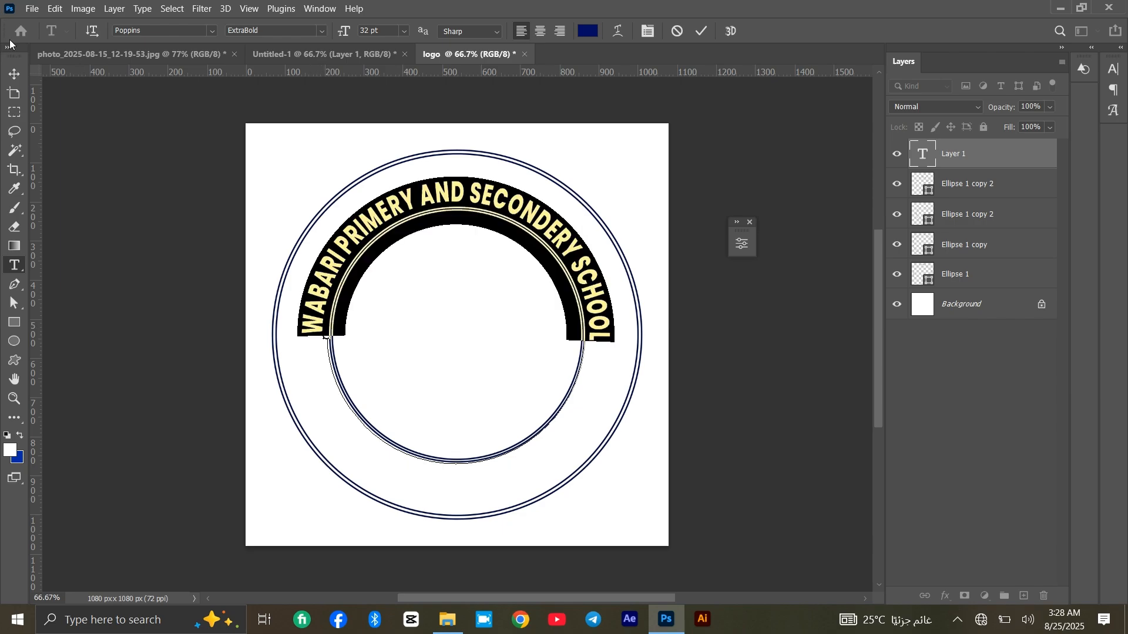
{"action": "left_click", "coordinate": [147, 32]}
{"action": "left_click", "coordinate": [322, 30]}
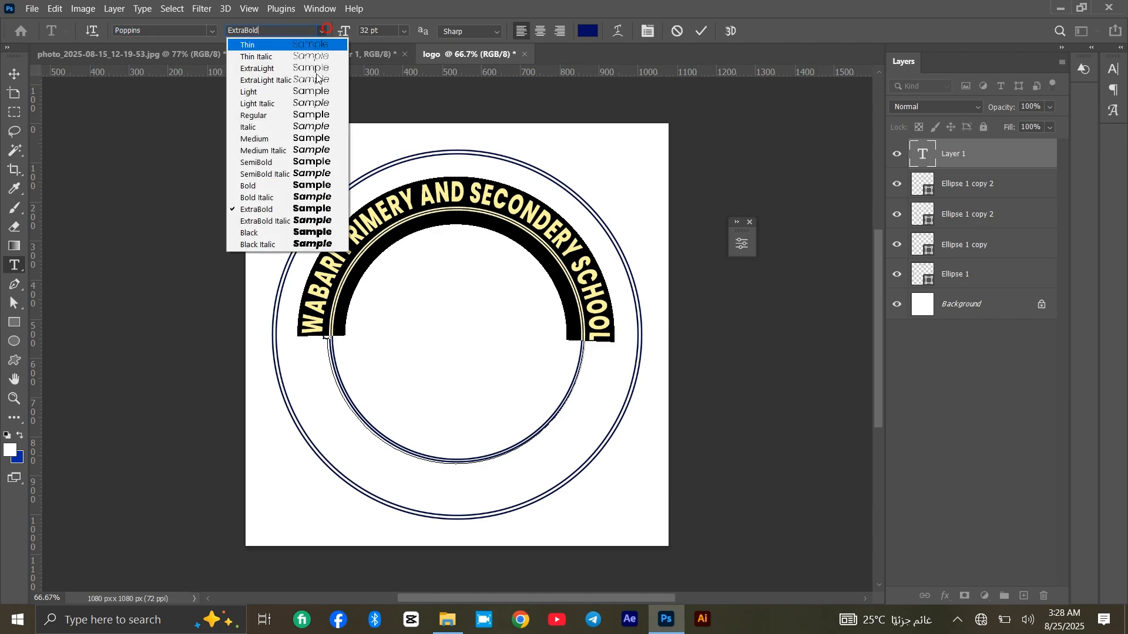
{"action": "left_click", "coordinate": [289, 209]}
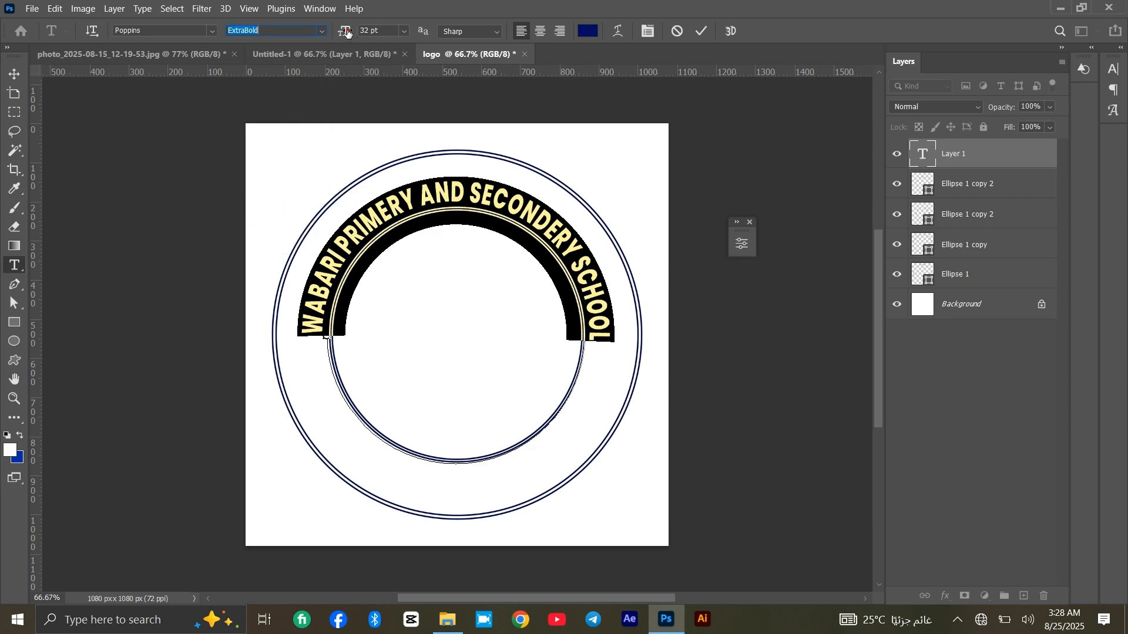
{"action": "mouse_move", "coordinate": [348, 31]}
{"action": "left_mouse_down"}
{"action": "mouse_move", "coordinate": [360, 31]}
{"action": "mouse_move", "coordinate": [346, 33]}
{"action": "left_mouse_up"}
Step: Scale the curved text and its path up to about 101.6%, keeping the path's lower edge in place
{"action": "left_click", "coordinate": [16, 74]}
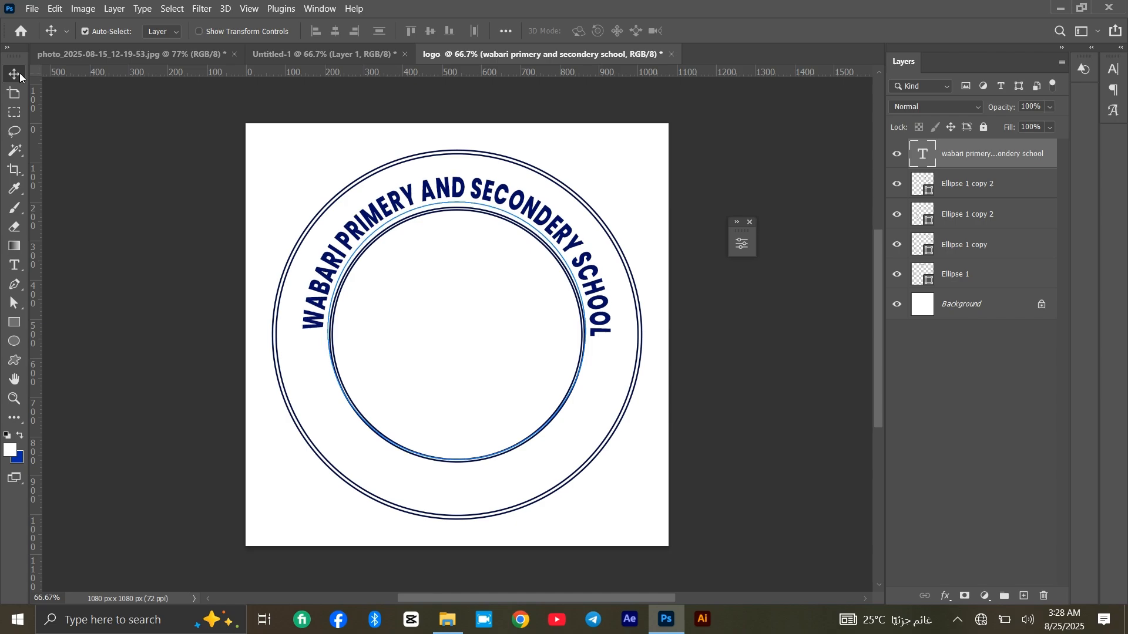
{"action": "key", "text": "ctrl+t"}
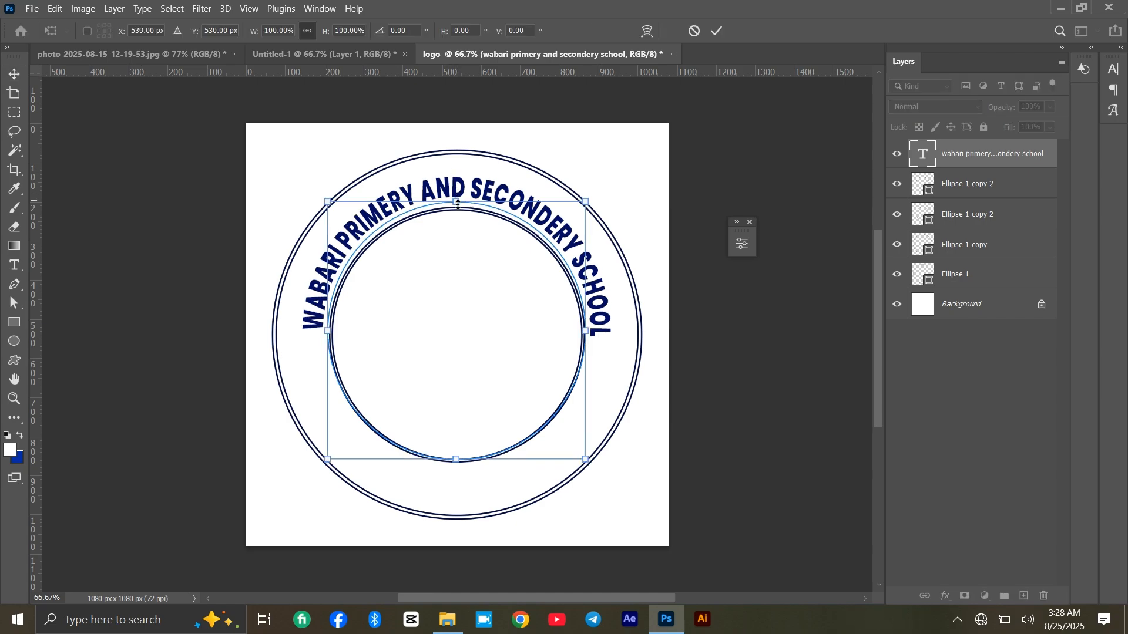
{"action": "left_click_drag", "start_coordinate": [457, 203], "coordinate": [458, 200]}
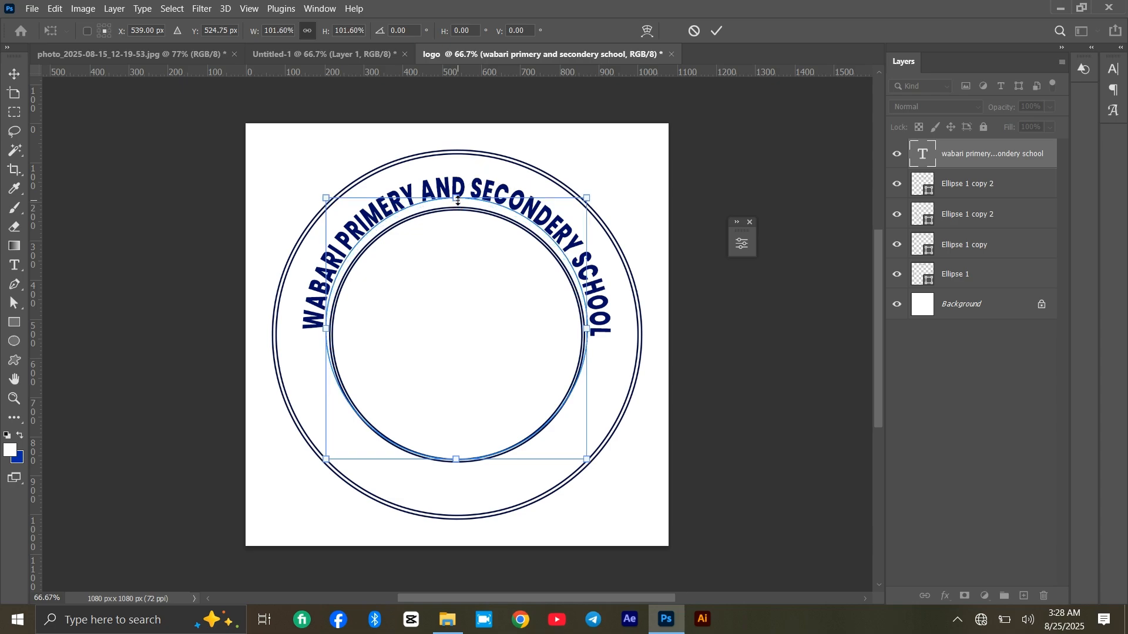
{"action": "key", "text": "Return"}
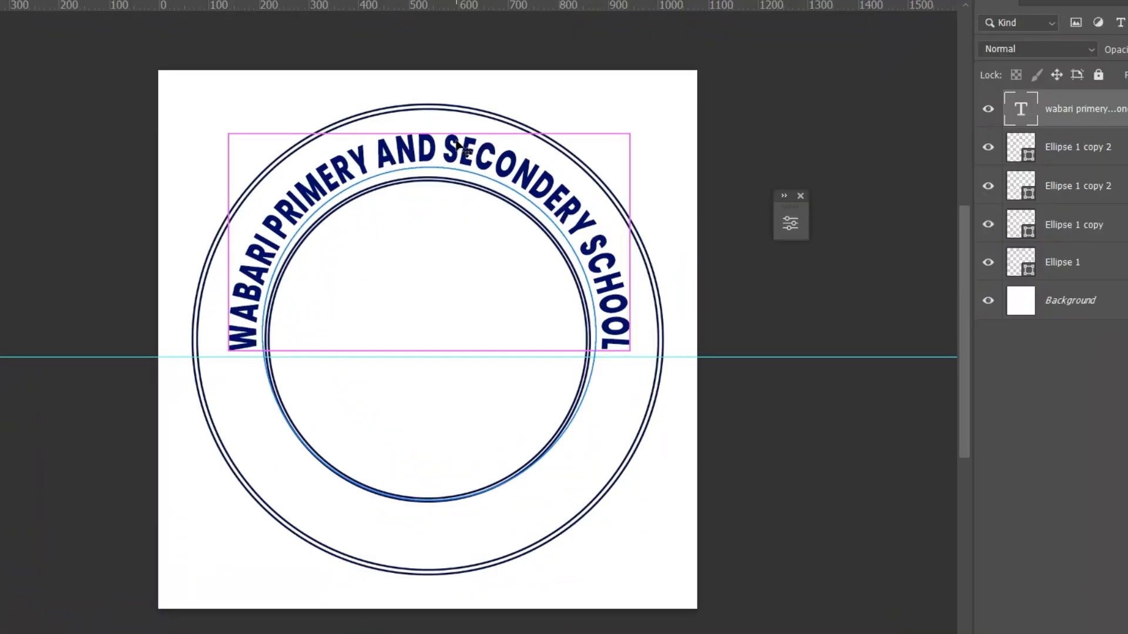
Step: Duplicate the curved text and rotate one of the two about 180° so that it runs along the ring's lower half
{"action": "key", "text": "ctrl+j"}
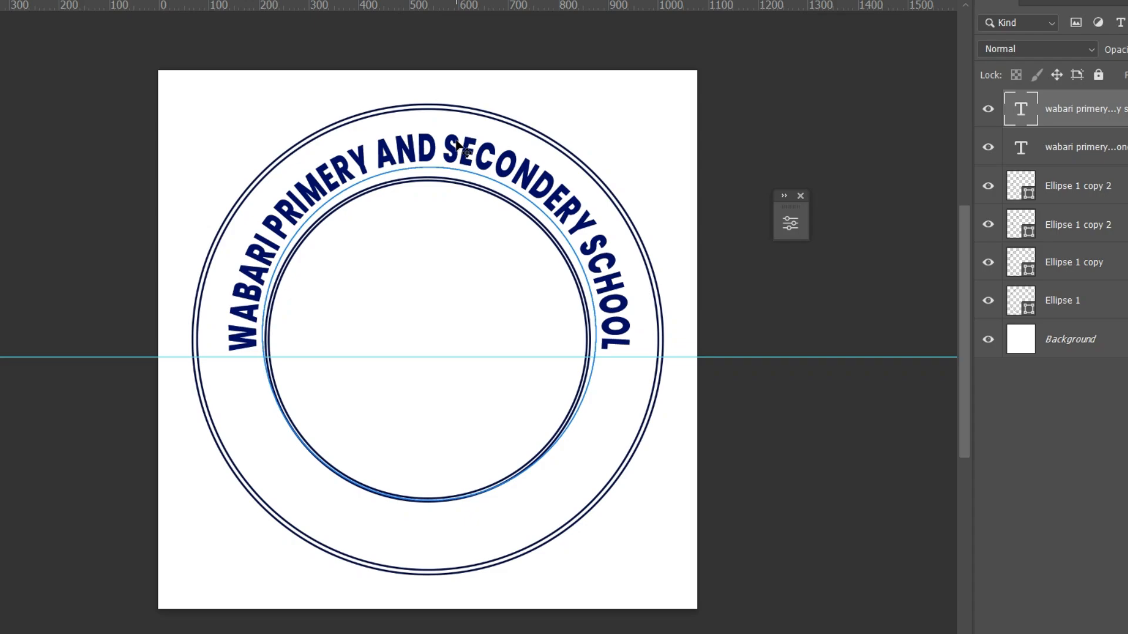
{"action": "key", "text": "ctrl+t"}
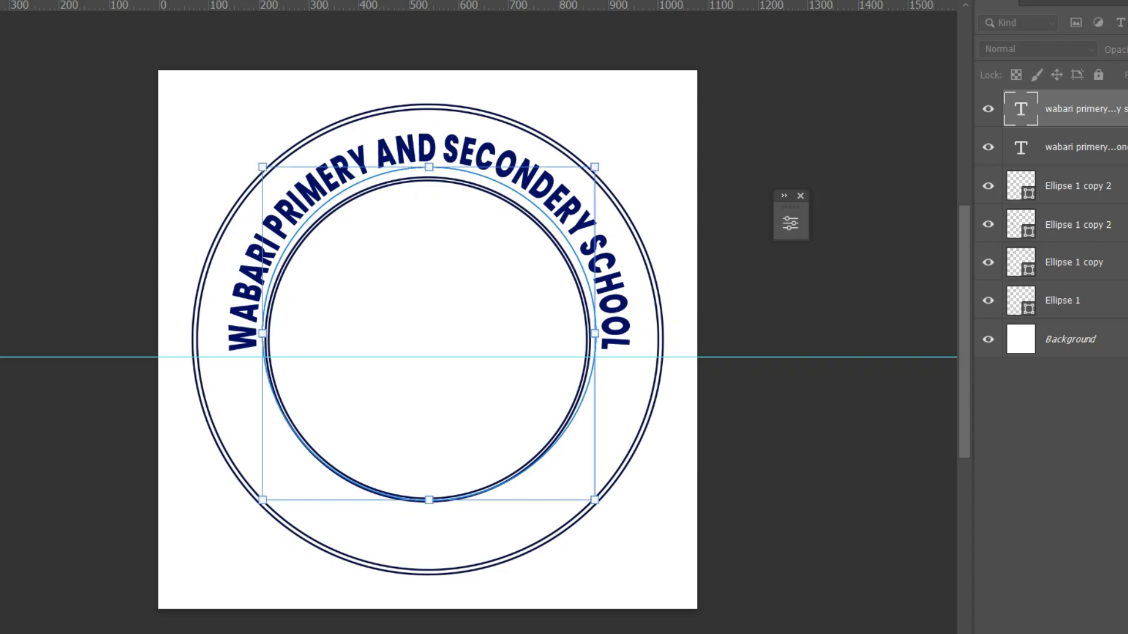
{"action": "left_click_drag", "start_coordinate": [473, 88], "coordinate": [403, 486]}
{"action": "key", "text": "Return"}
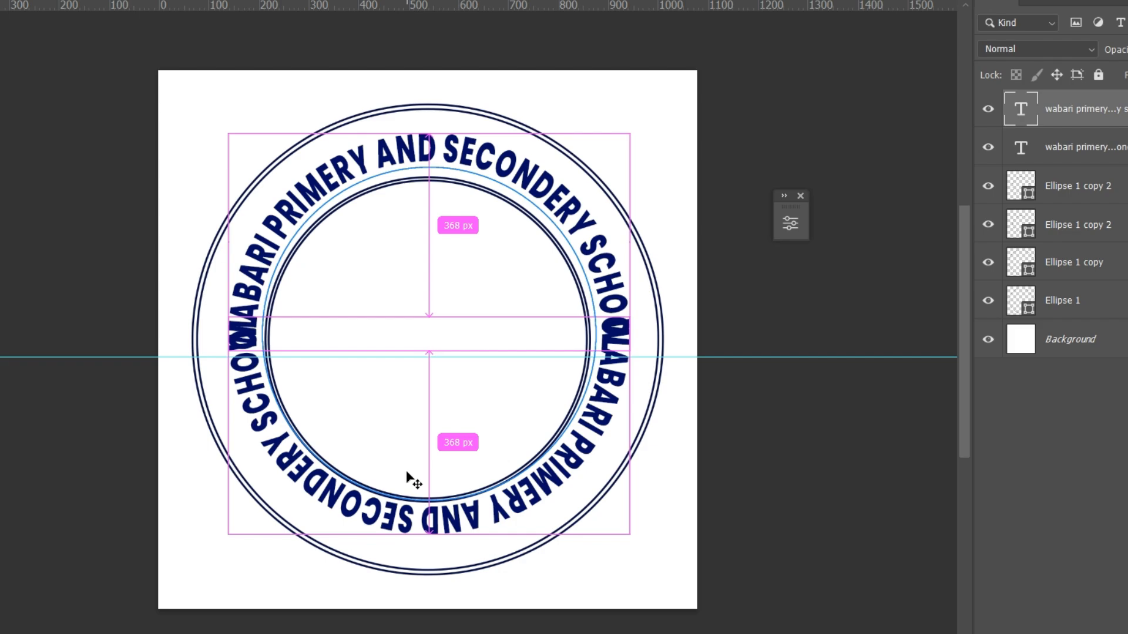
Step: Rotate the upper curved text slightly and nudge it upward to balance it between the rings
{"action": "key", "text": "ctrl+t"}
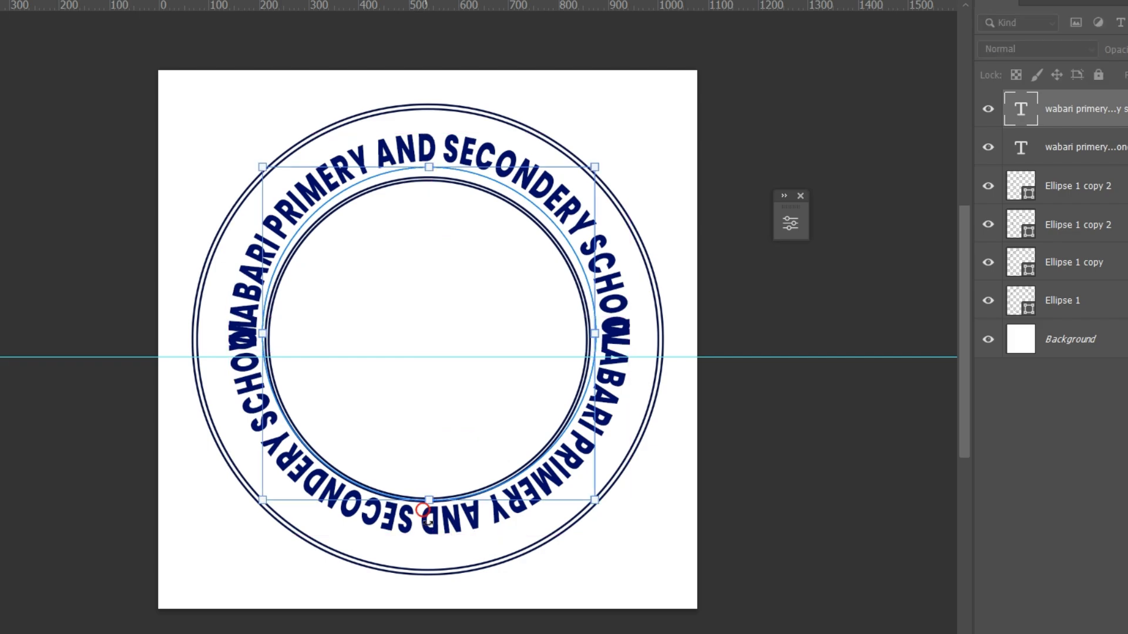
{"action": "mouse_move", "coordinate": [394, 557]}
{"action": "left_mouse_down"}
{"action": "mouse_move", "coordinate": [395, 523]}
{"action": "mouse_move", "coordinate": [400, 556]}
{"action": "left_mouse_up"}
{"action": "key", "text": "Return"}
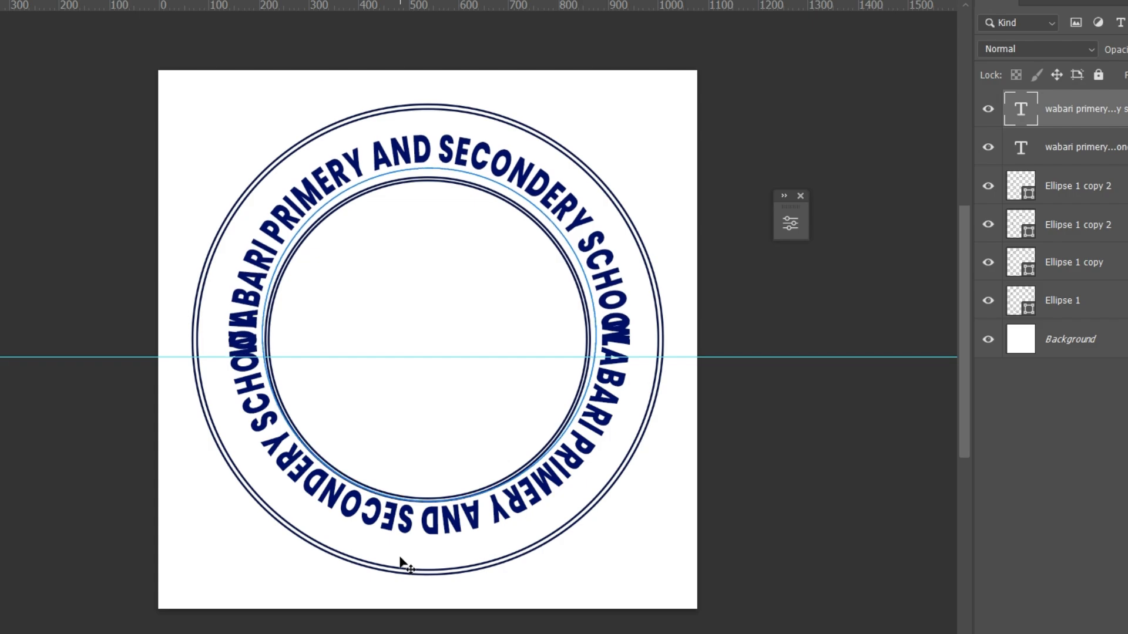
{"action": "key", "text": "Up"}
{"action": "key", "text": "Up"}
{"action": "key", "text": "Up"}
{"action": "key", "text": "Up"}
{"action": "key", "text": "Up"}
{"action": "key", "text": "Up"}
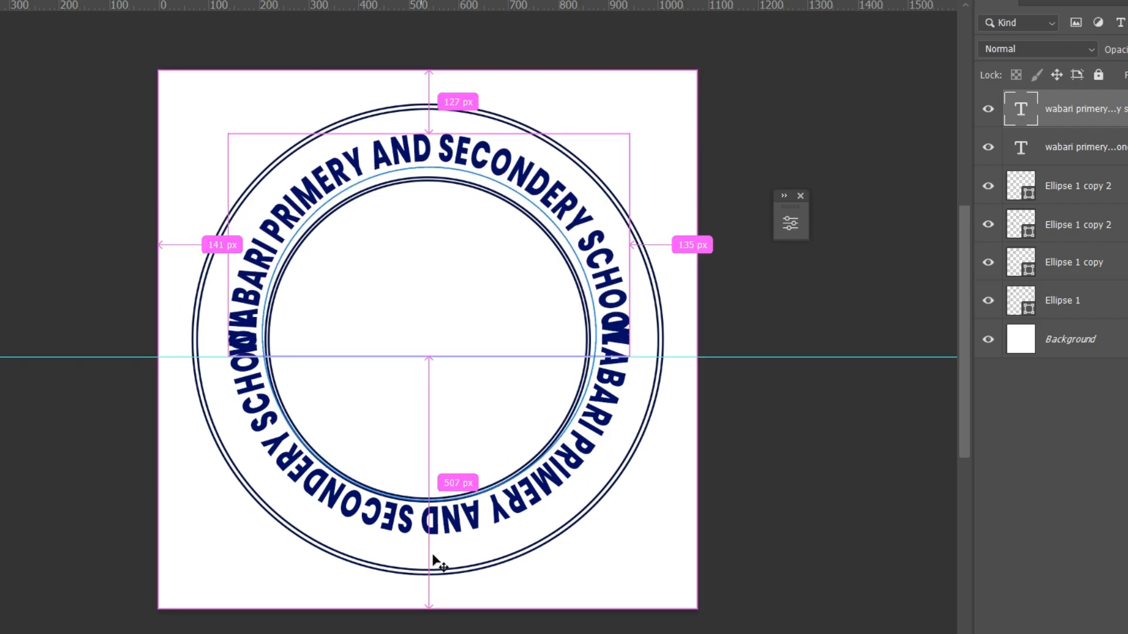
Step: Replace the wording of the lower curved text with "DUGSIGA HOOSE IYO SARE EE WABARI"
{"action": "left_click", "coordinate": [447, 514], "text": "ctrl"}
{"action": "key", "text": "ctrl+t"}
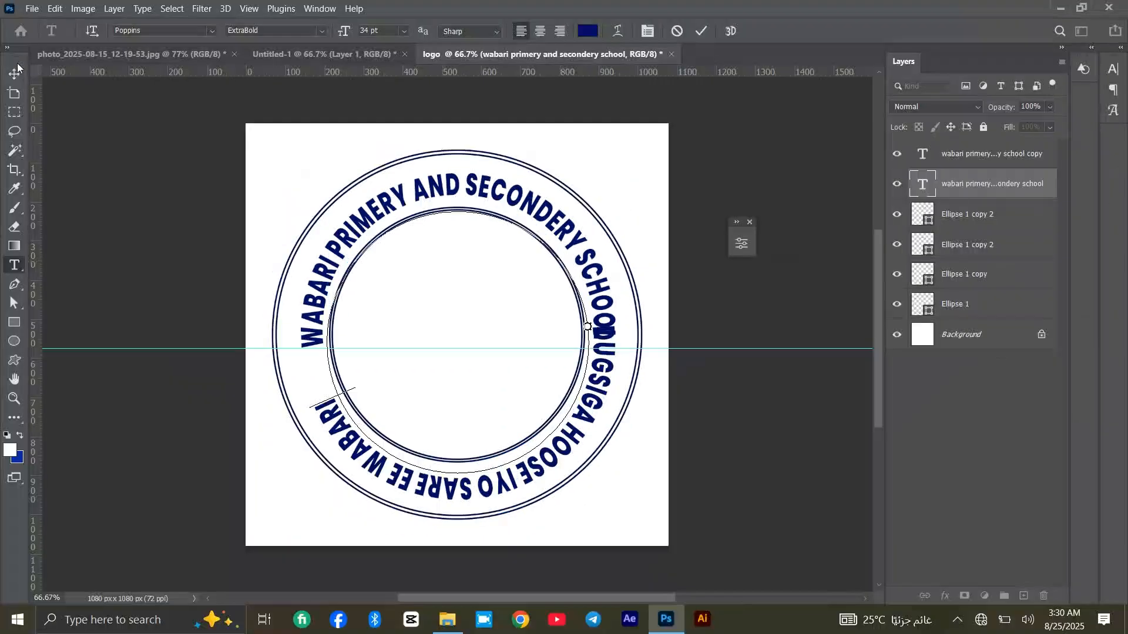
{"action": "left_click", "coordinate": [15, 74]}
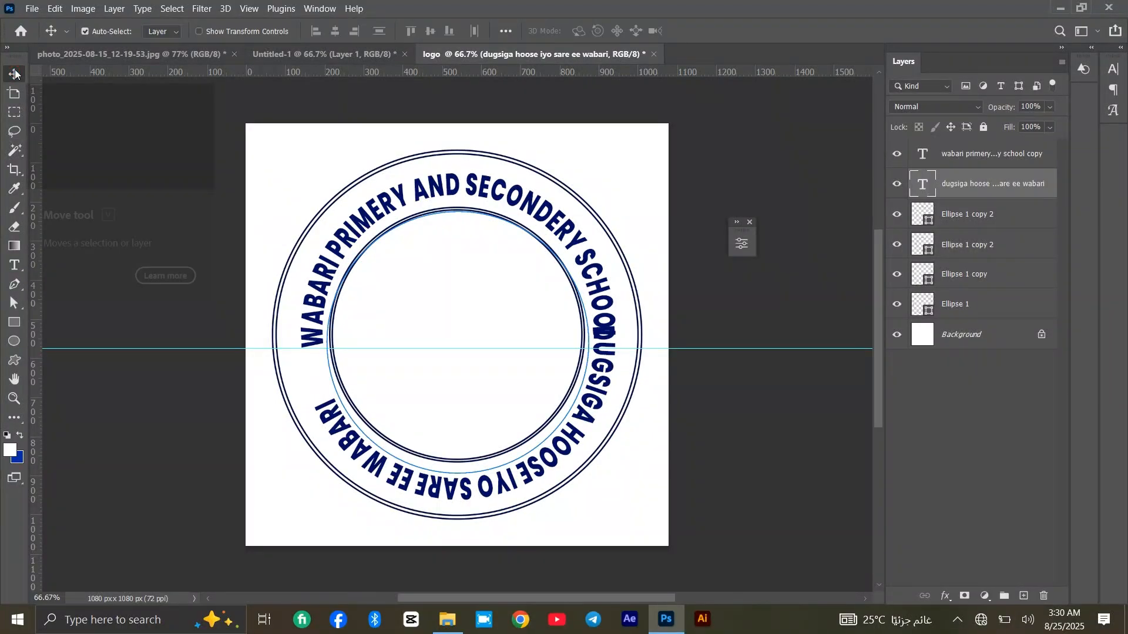
Step: Rotate the lower curved text along the ring until it sits evenly between both ends of the upper text
{"action": "key", "text": "ctrl+t"}
{"action": "left_click_drag", "start_coordinate": [655, 427], "coordinate": [610, 499]}
{"action": "key", "text": "Return"}
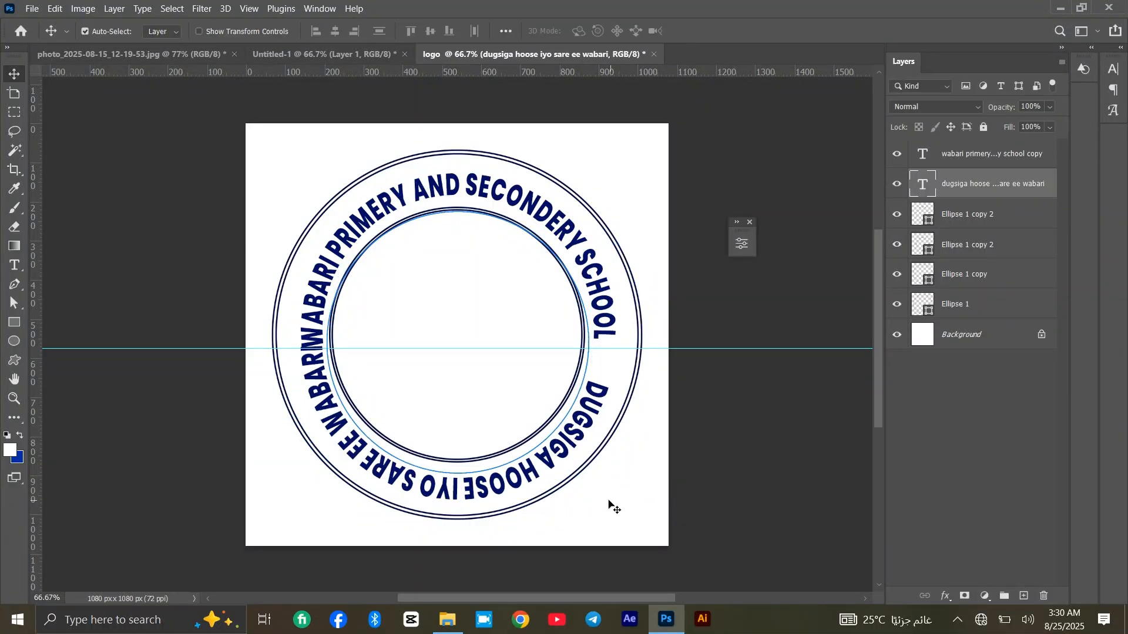
{"action": "key", "text": "ctrl+t"}
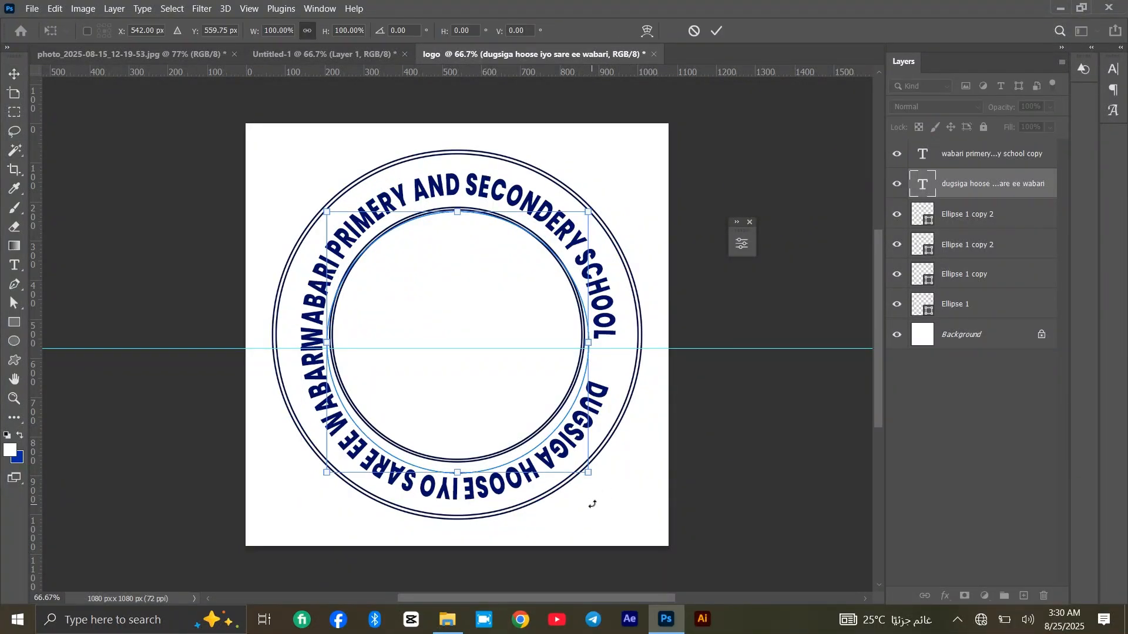
{"action": "left_click_drag", "start_coordinate": [589, 503], "coordinate": [628, 488]}
{"action": "key", "text": "Return"}
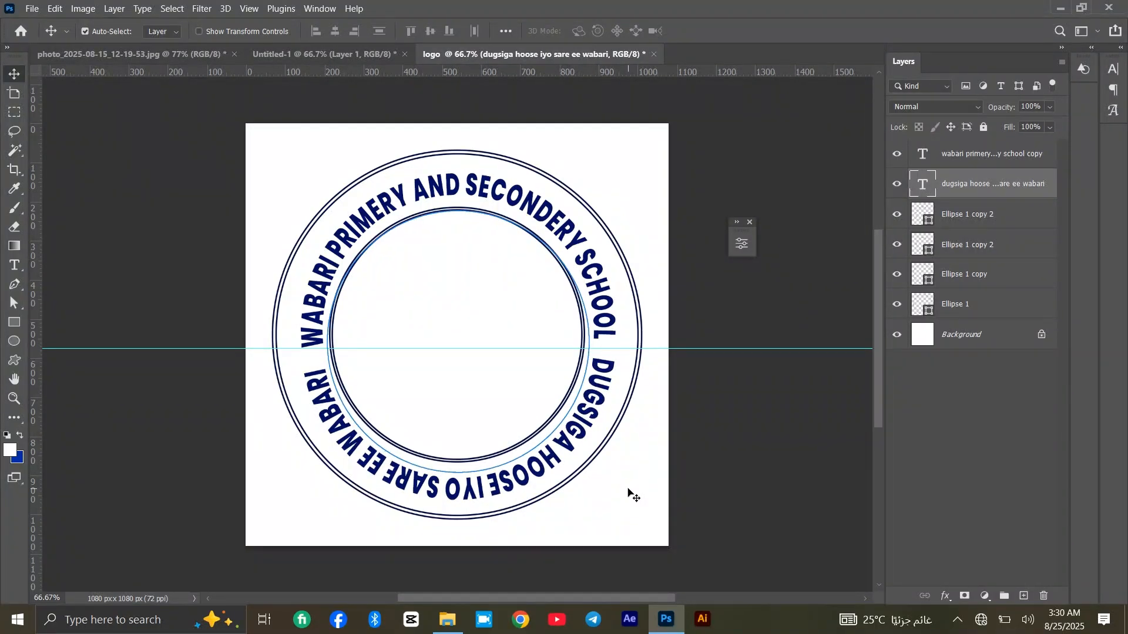
Step: Set the baseline shift of the whole lower curved text to -76 pt
{"action": "left_click", "coordinate": [433, 207]}
{"action": "left_click", "coordinate": [381, 461]}
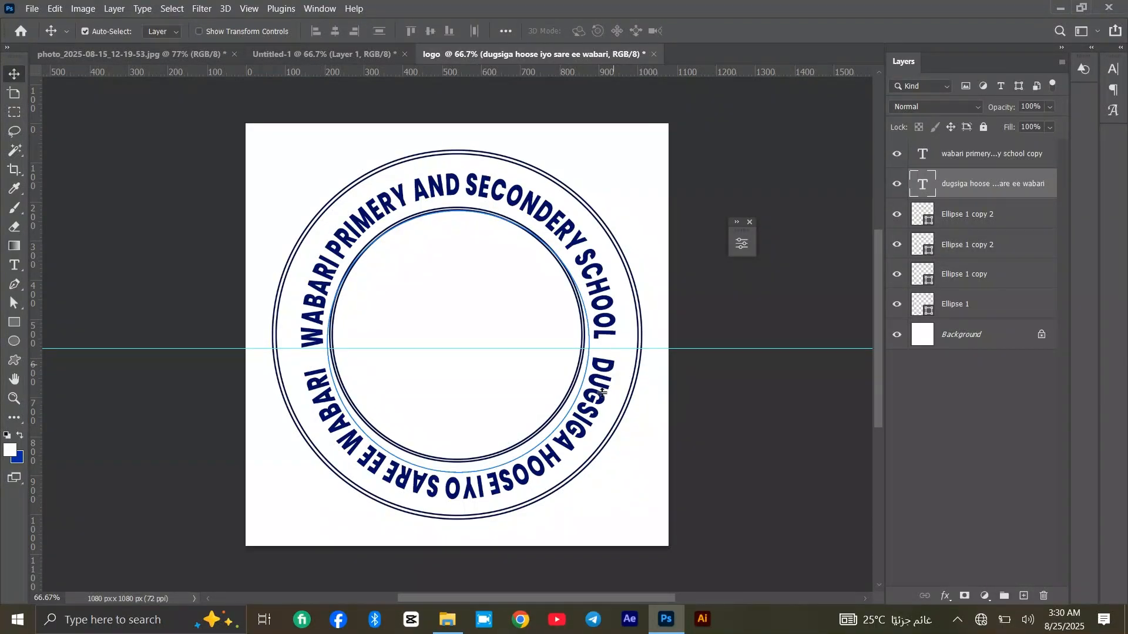
{"action": "double_click", "coordinate": [571, 424]}
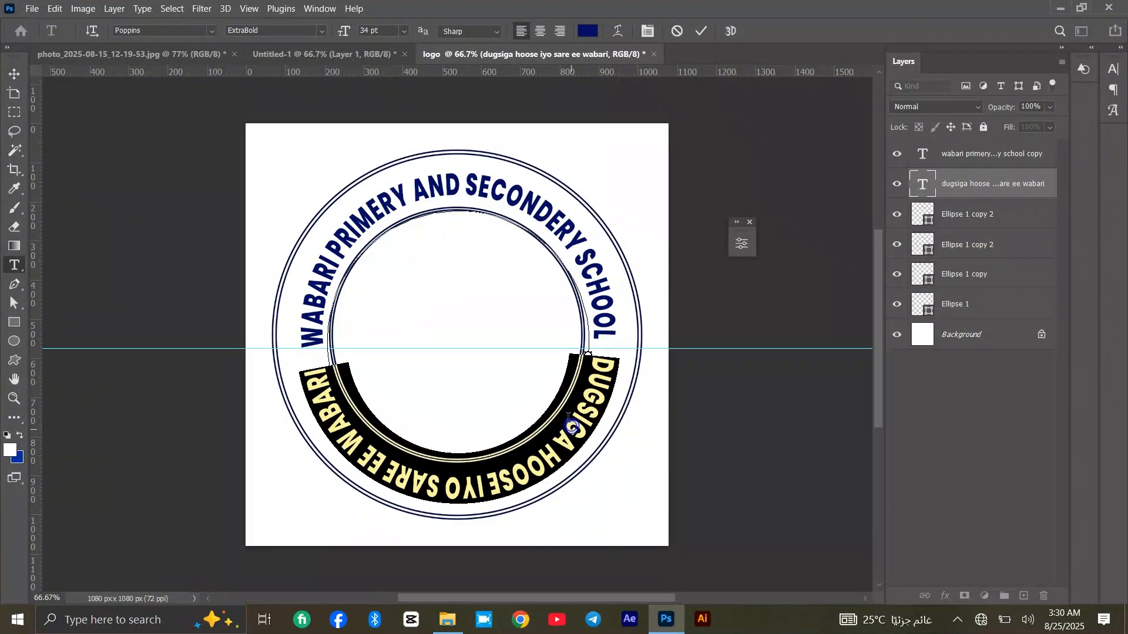
{"action": "left_click", "coordinate": [646, 31]}
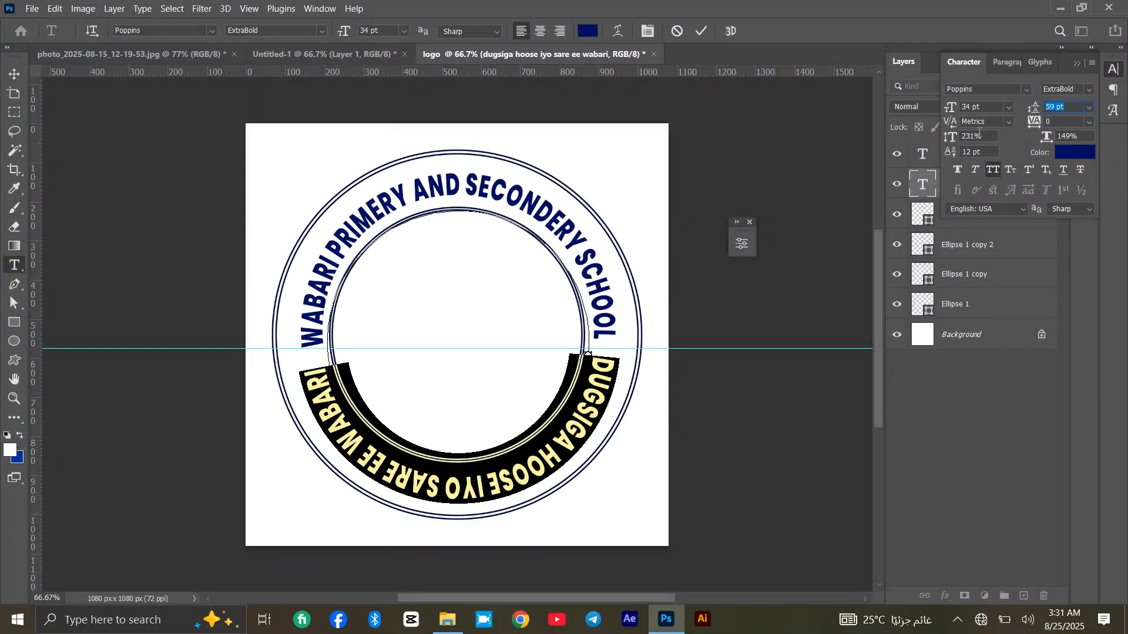
{"action": "left_click_drag", "start_coordinate": [953, 141], "coordinate": [883, 168]}
Step: Flip the lower curved text to the other side of its circular path with the Direct Selection tool
{"action": "left_click", "coordinate": [19, 304]}
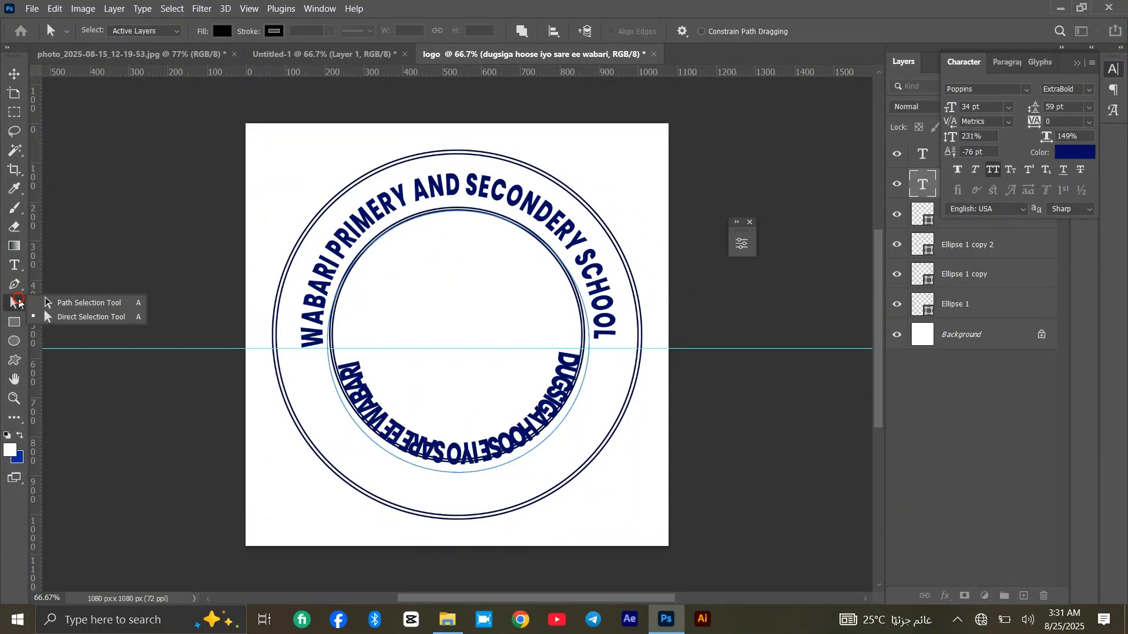
{"action": "left_click", "coordinate": [18, 304]}
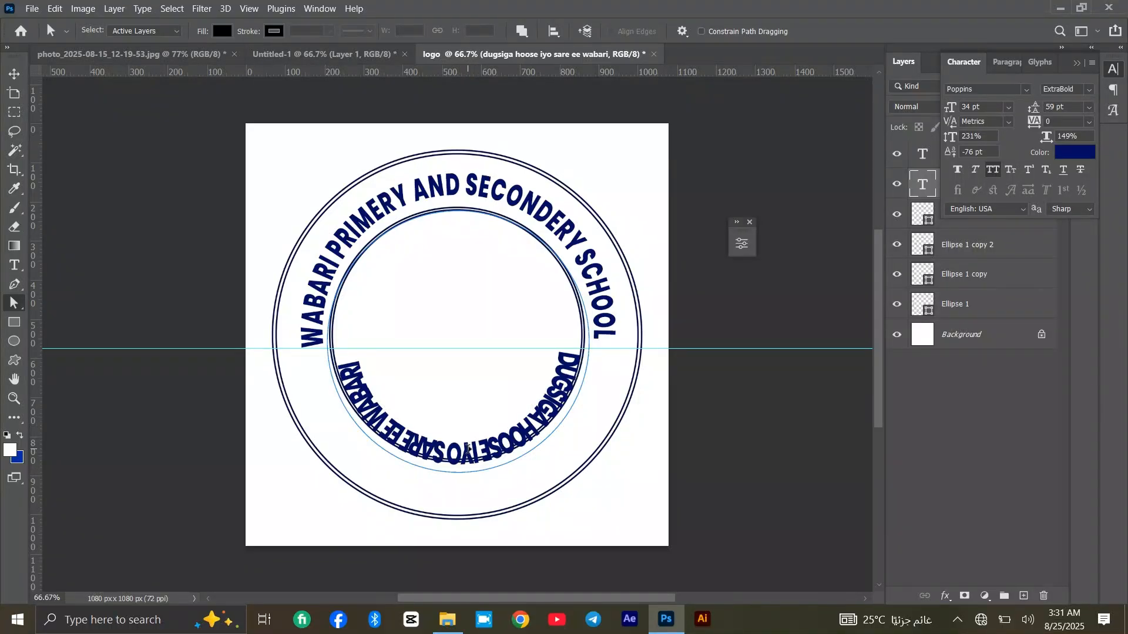
{"action": "left_click_drag", "start_coordinate": [468, 450], "coordinate": [468, 452]}
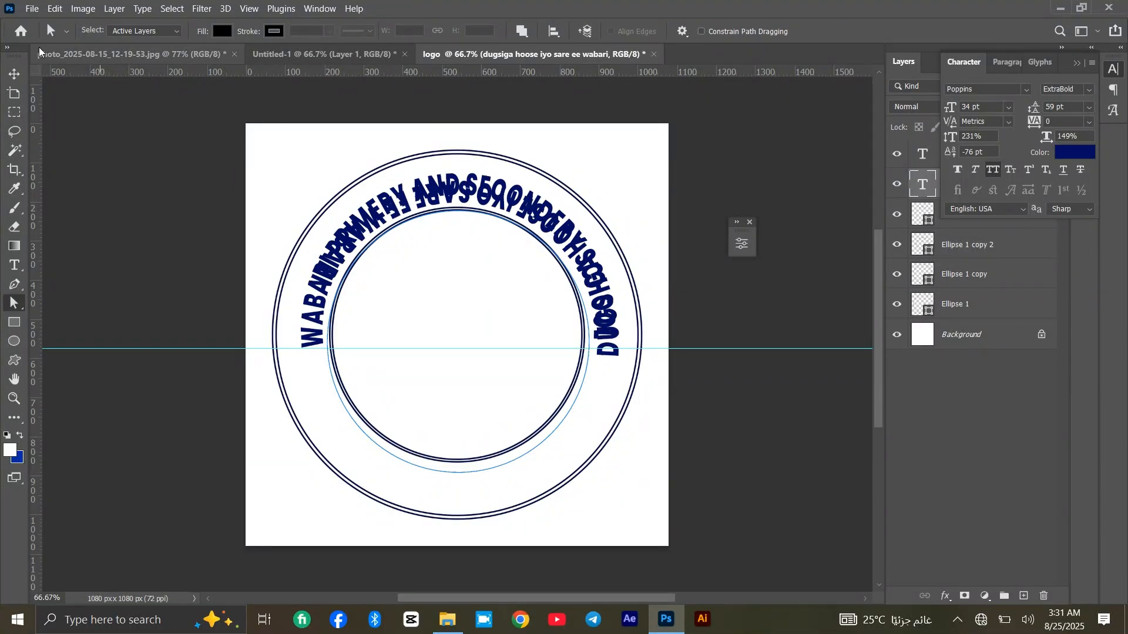
Step: Rotate the flipped lower text around the ring into its lower half, leaving similar gaps to both ends of the upper text
{"action": "left_click", "coordinate": [17, 74]}
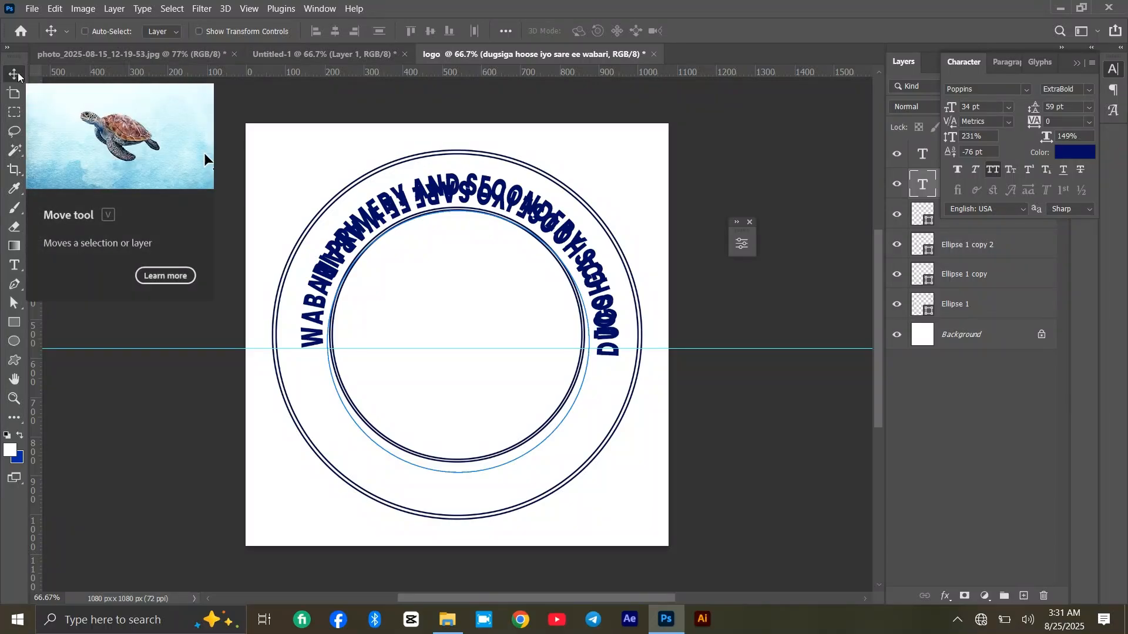
{"action": "key", "text": "ctrl+t"}
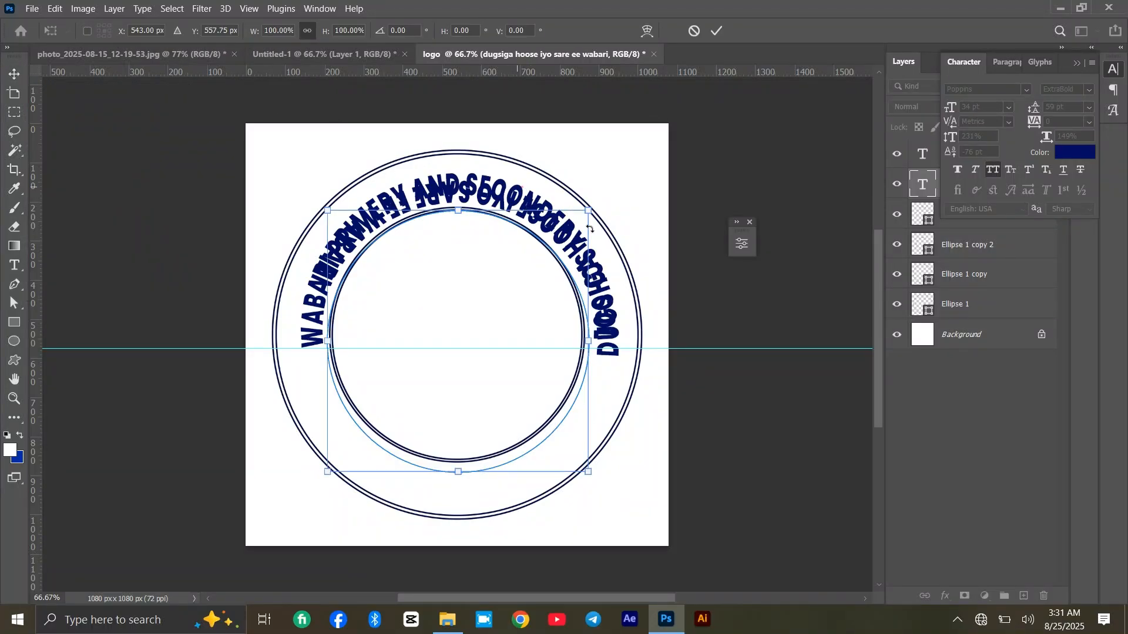
{"action": "left_click_drag", "start_coordinate": [590, 229], "coordinate": [415, 503]}
{"action": "key", "text": "Return"}
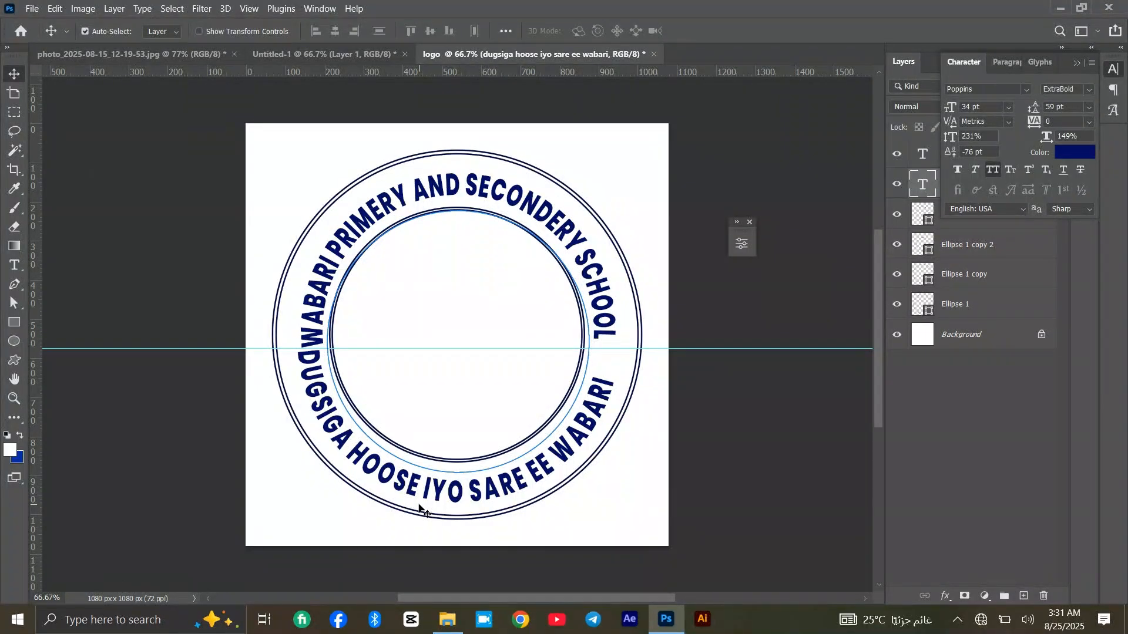
{"action": "key", "text": "ctrl+t"}
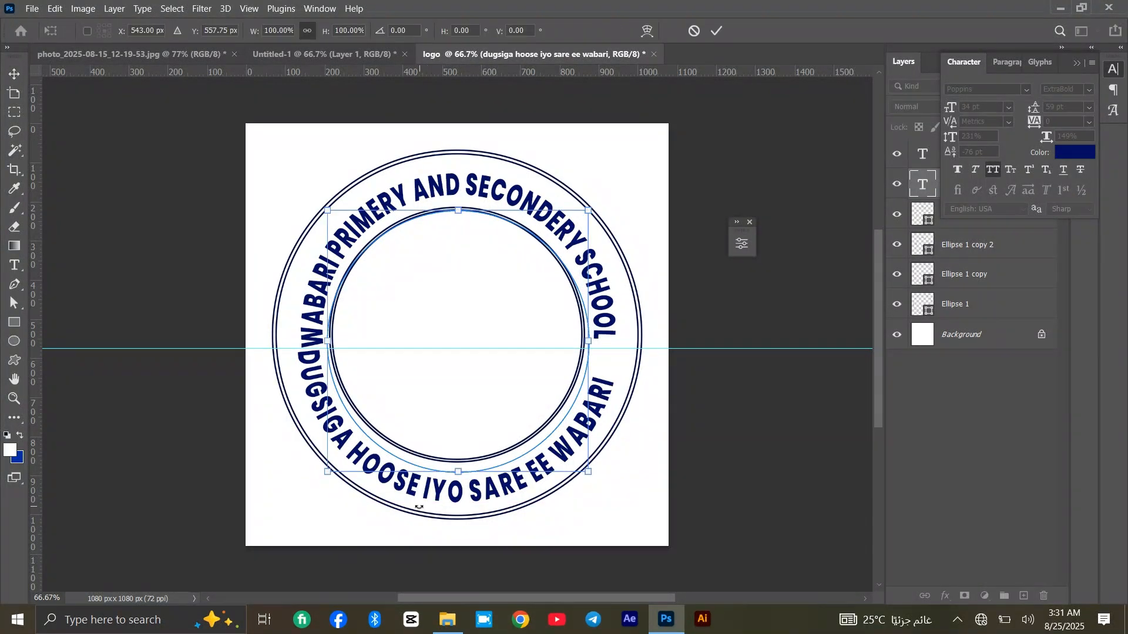
{"action": "left_click_drag", "start_coordinate": [419, 507], "coordinate": [444, 515]}
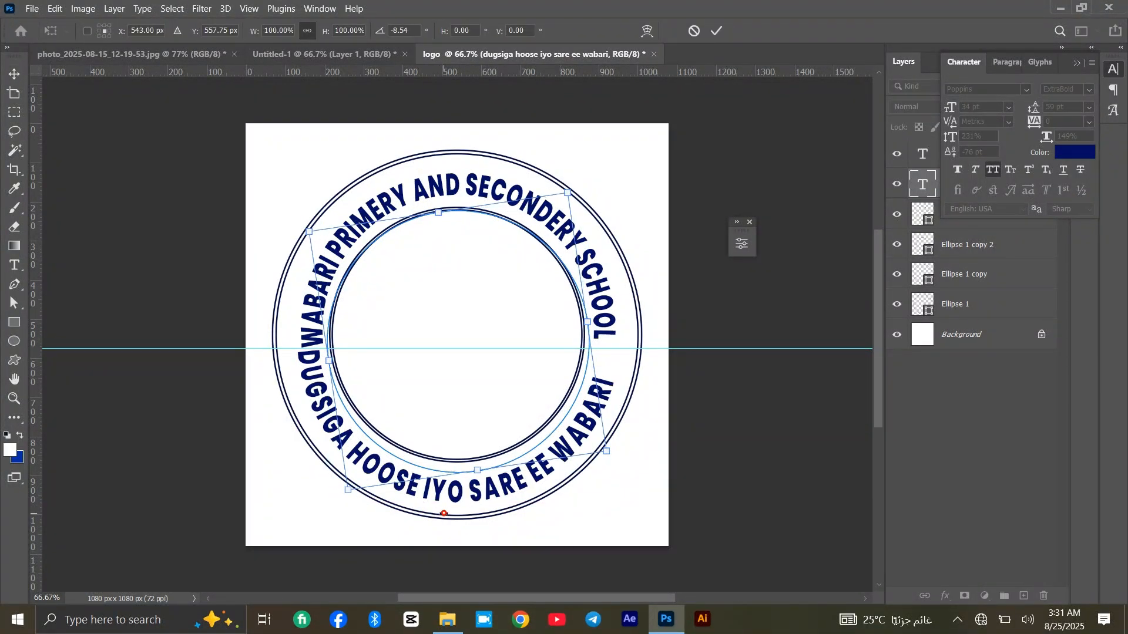
{"action": "key", "text": "Return"}
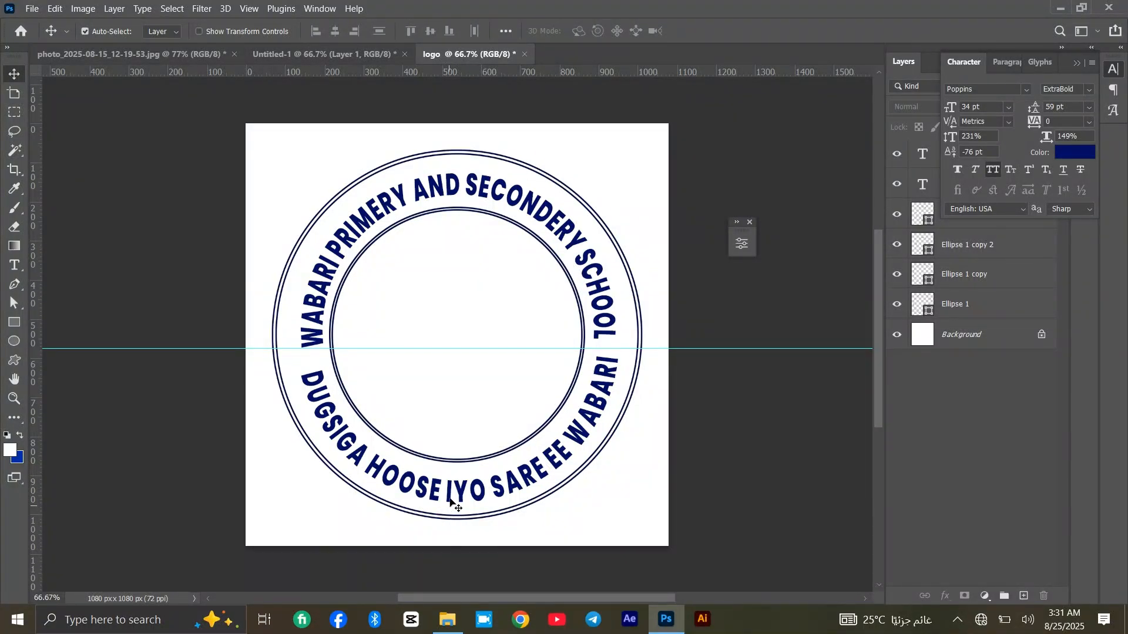
Step: Set the baseline shift of the whole lower curved text to -69 pt
{"action": "left_click", "coordinate": [449, 498]}
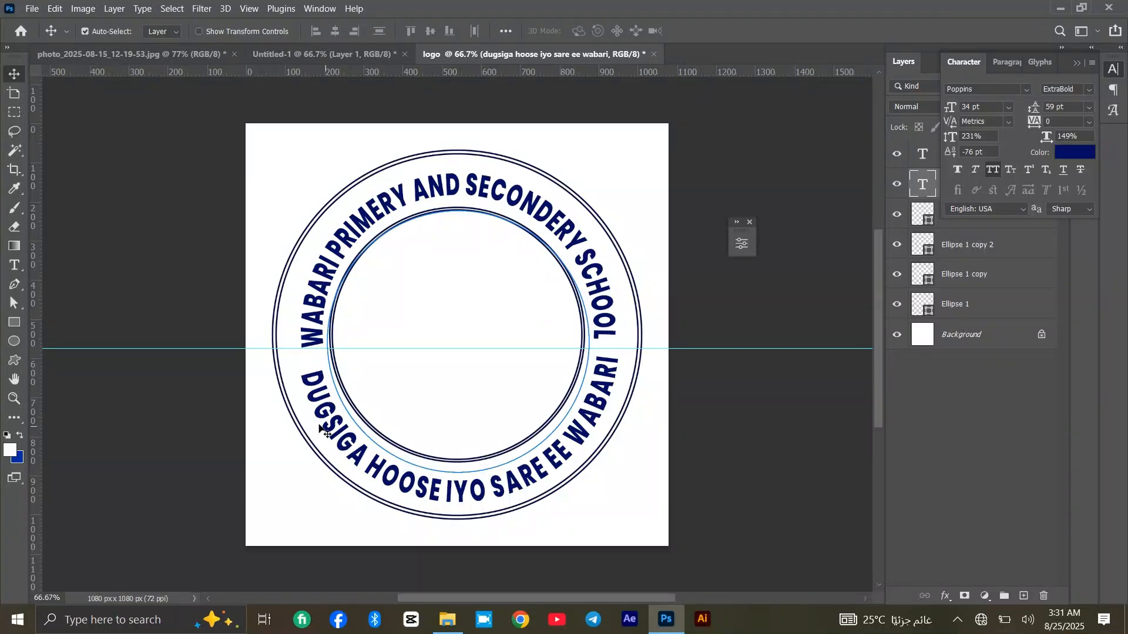
{"action": "double_click", "coordinate": [487, 493]}
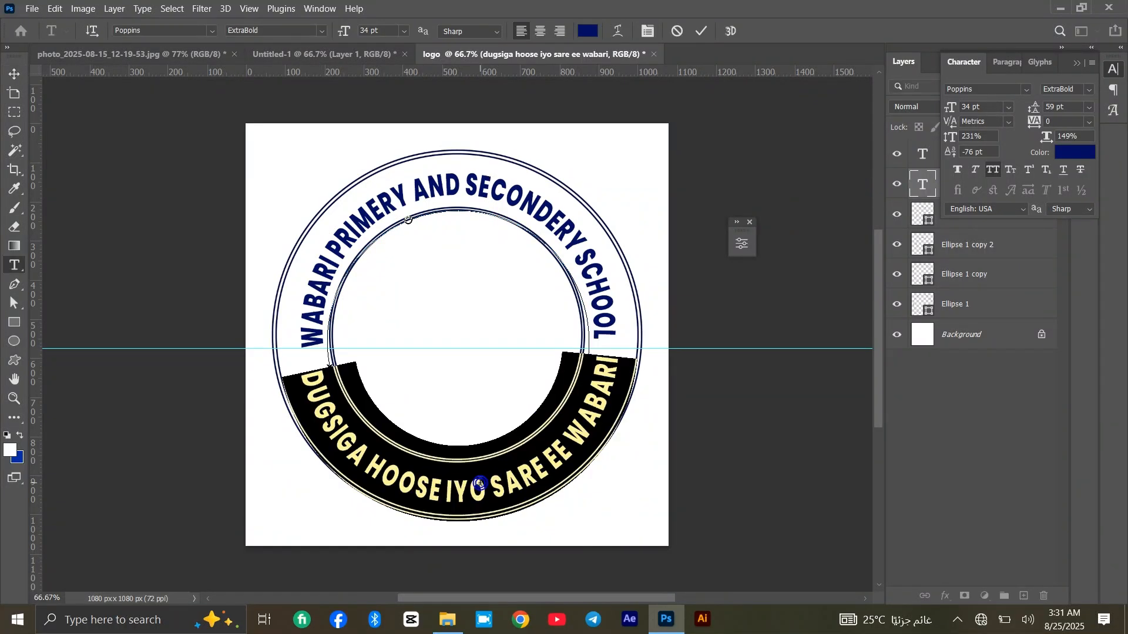
{"action": "left_click", "coordinate": [652, 29]}
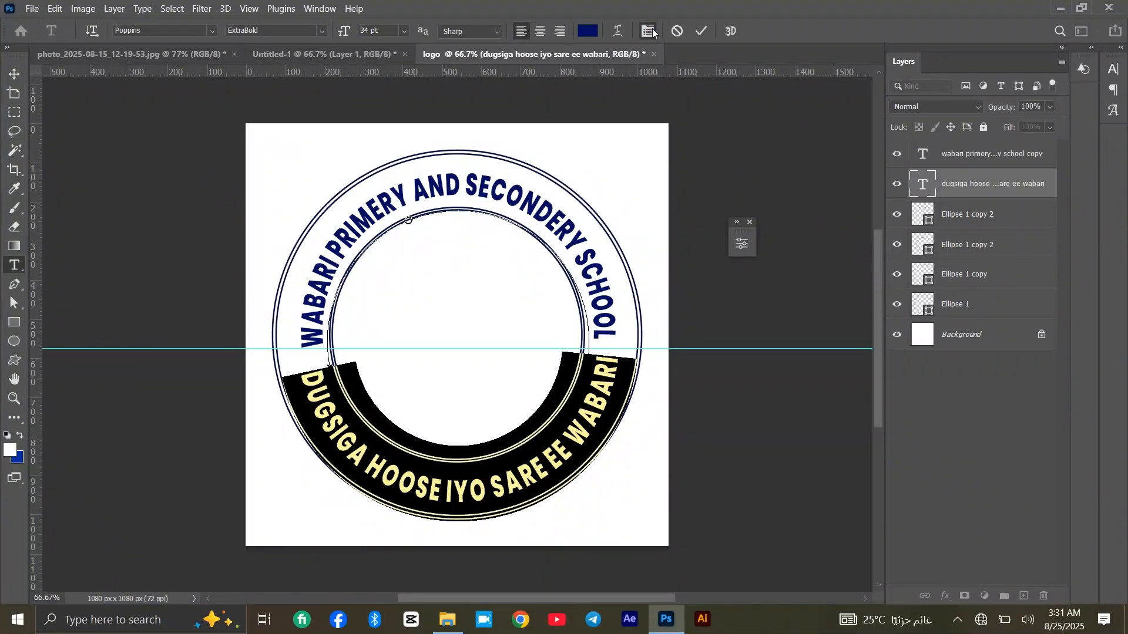
{"action": "left_click", "coordinate": [652, 30]}
{"action": "left_click", "coordinate": [955, 153]}
{"action": "mouse_move", "coordinate": [954, 154]}
{"action": "left_mouse_down"}
{"action": "mouse_move", "coordinate": [960, 141]}
{"action": "mouse_move", "coordinate": [946, 139]}
{"action": "left_mouse_up"}
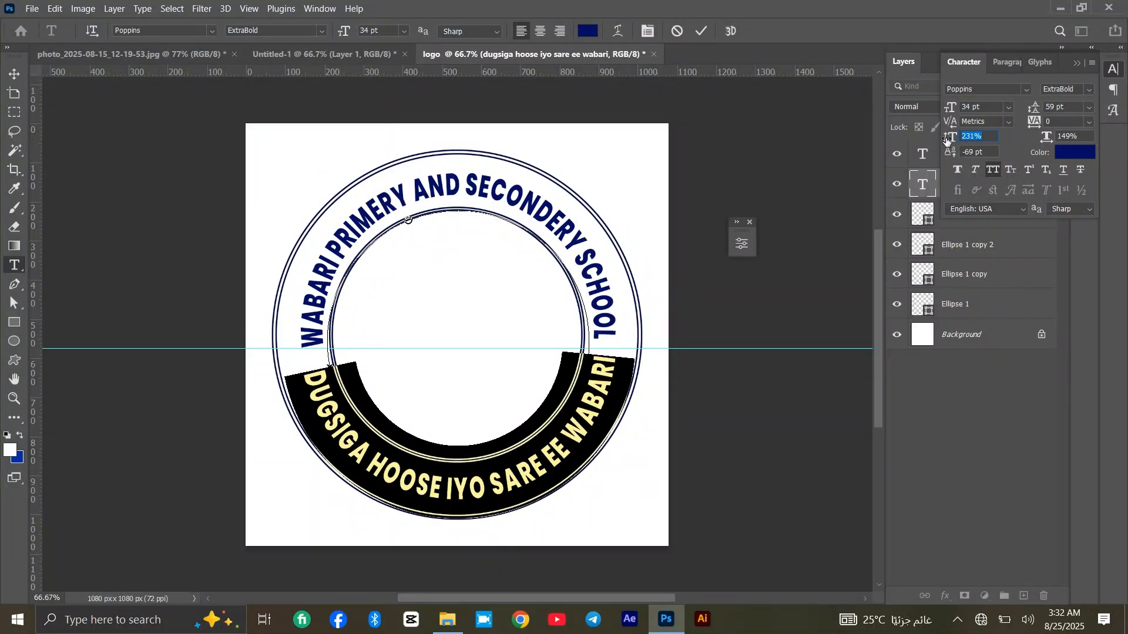
{"action": "key", "text": "Tab"}
{"action": "left_click", "coordinate": [14, 75]}
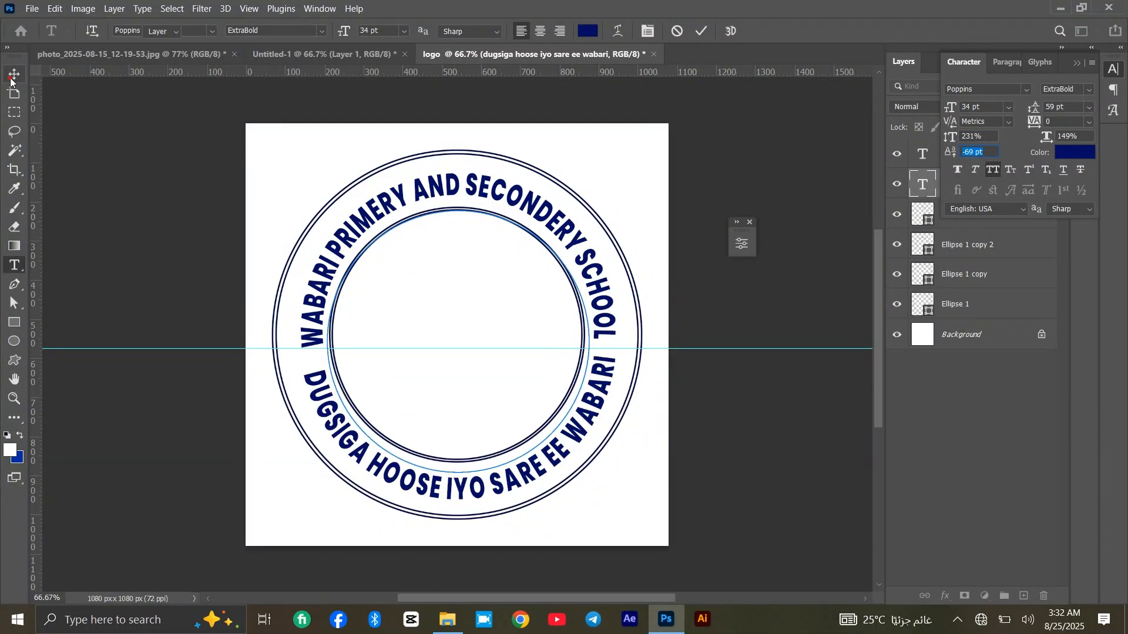
{"action": "left_click", "coordinate": [410, 480]}
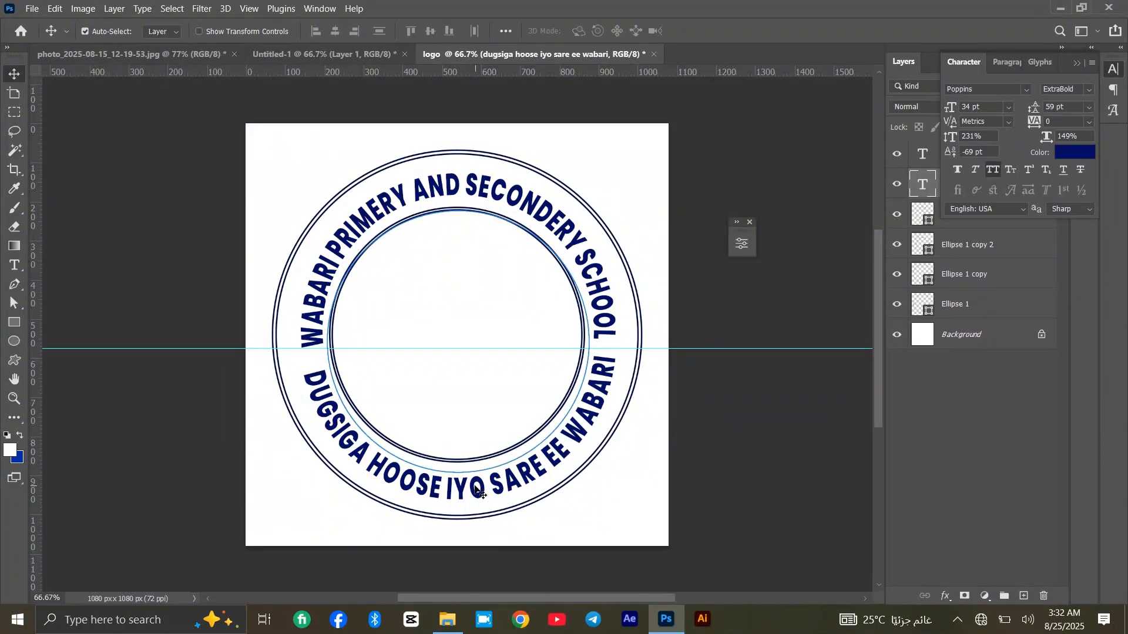
Step: Enlarge the lower curved text's circular path slightly with Free Transform
{"action": "left_click", "coordinate": [600, 294]}
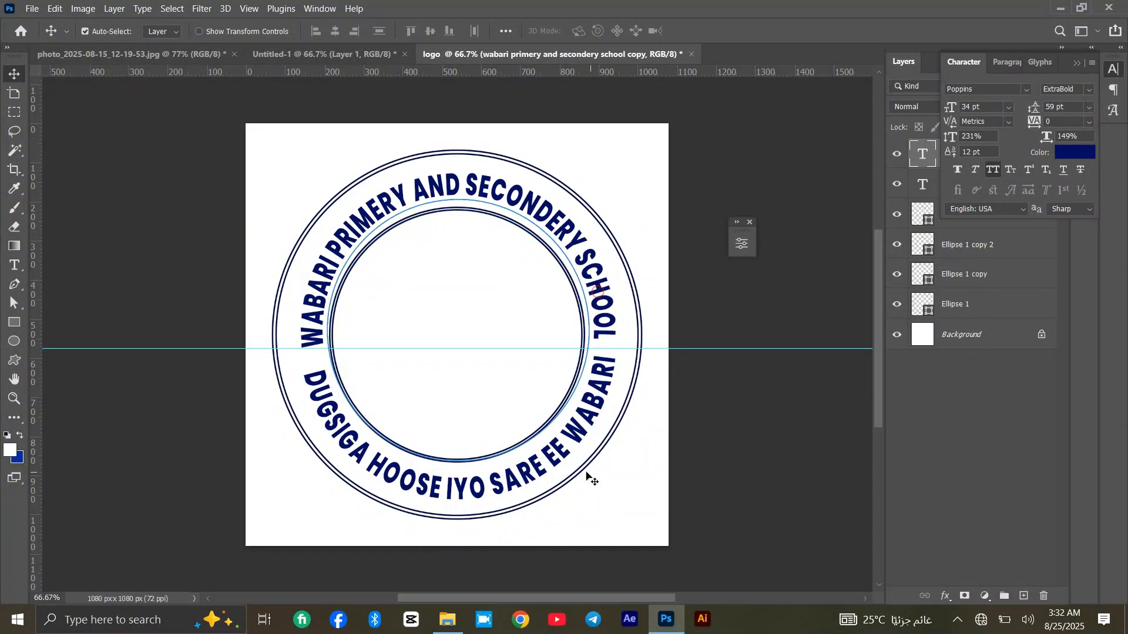
{"action": "left_click", "coordinate": [315, 383]}
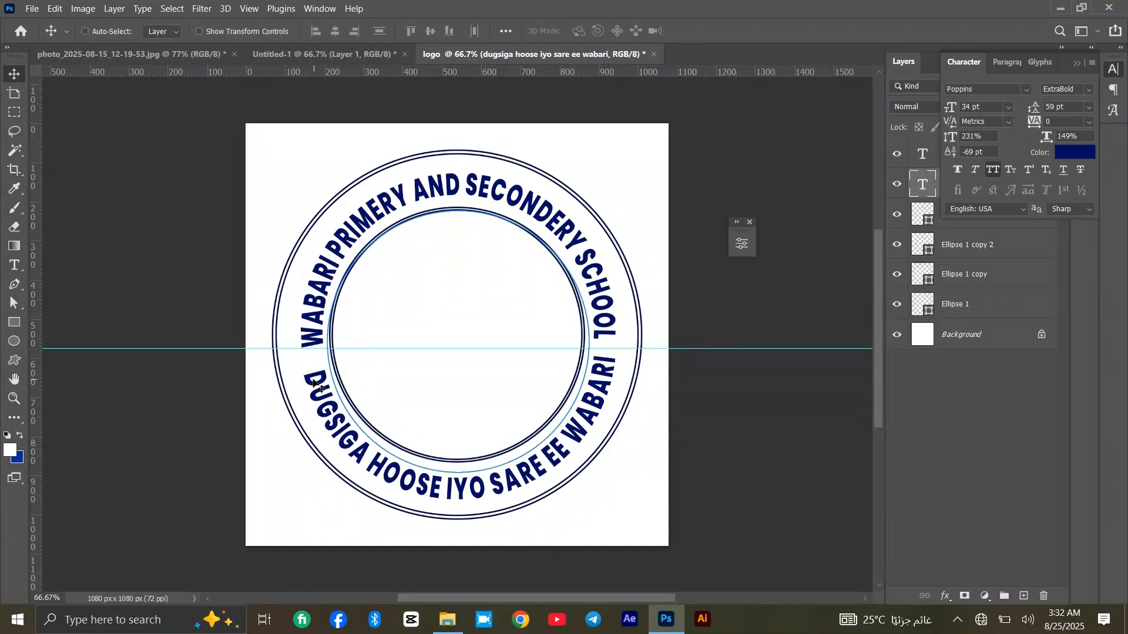
{"action": "key", "text": "ctrl+t"}
{"action": "left_click_drag", "start_coordinate": [329, 341], "coordinate": [324, 342]}
{"action": "key", "text": "Return"}
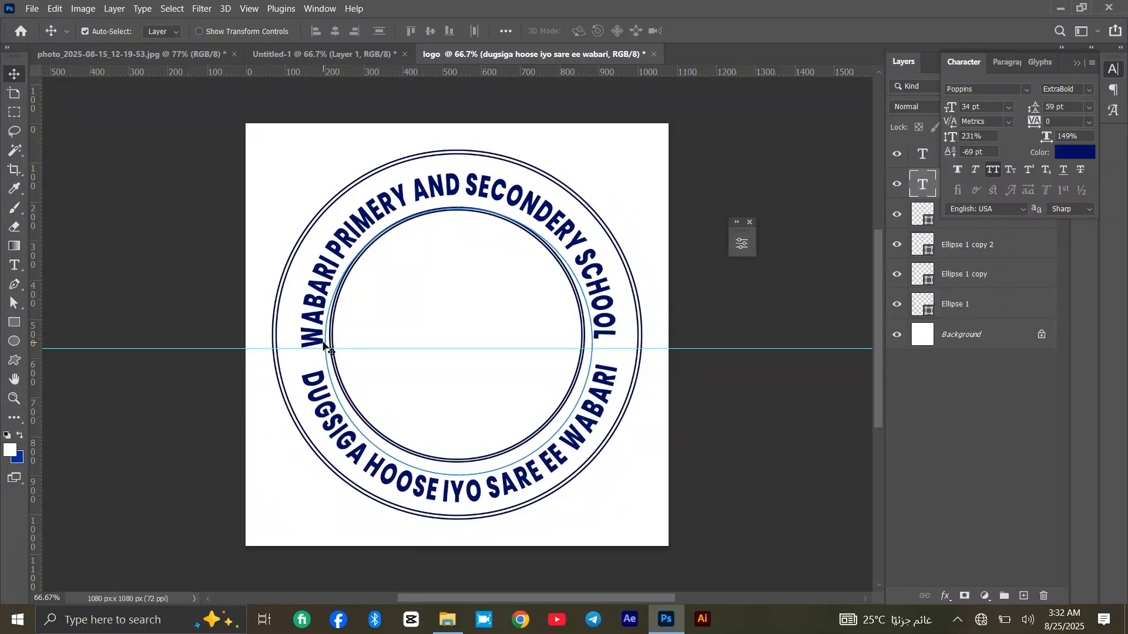
Step: Rotate the upper curved text slightly clockwise so that both of its ends sit level above the lower text
{"action": "left_click", "coordinate": [610, 326]}
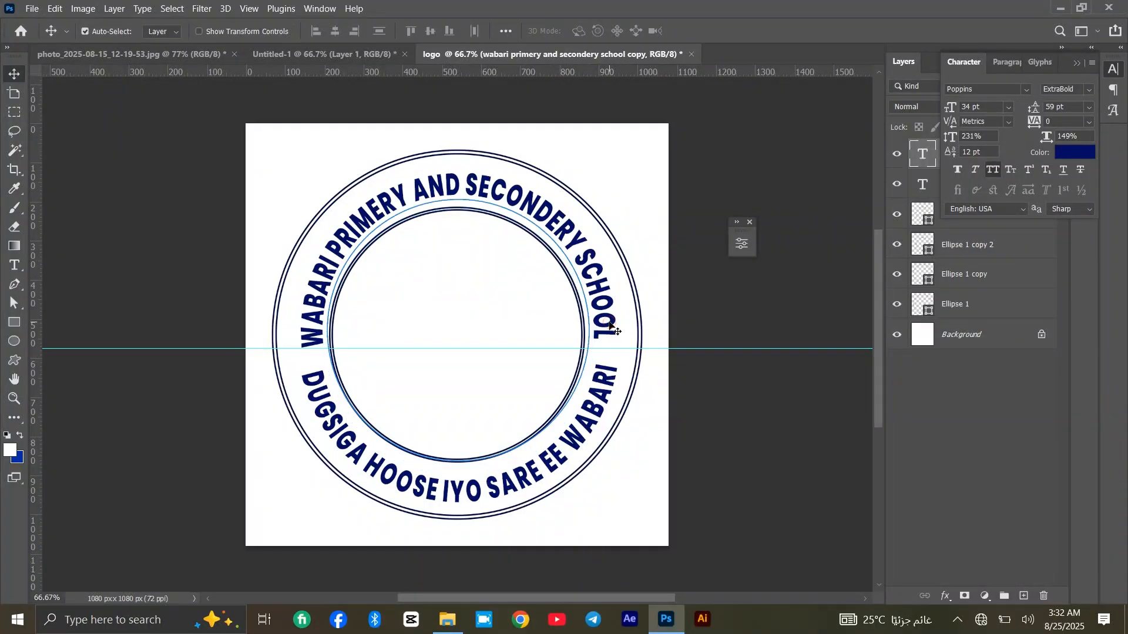
{"action": "key", "text": "ctrl+t"}
{"action": "left_click_drag", "start_coordinate": [618, 325], "coordinate": [618, 331]}
{"action": "key", "text": "Return"}
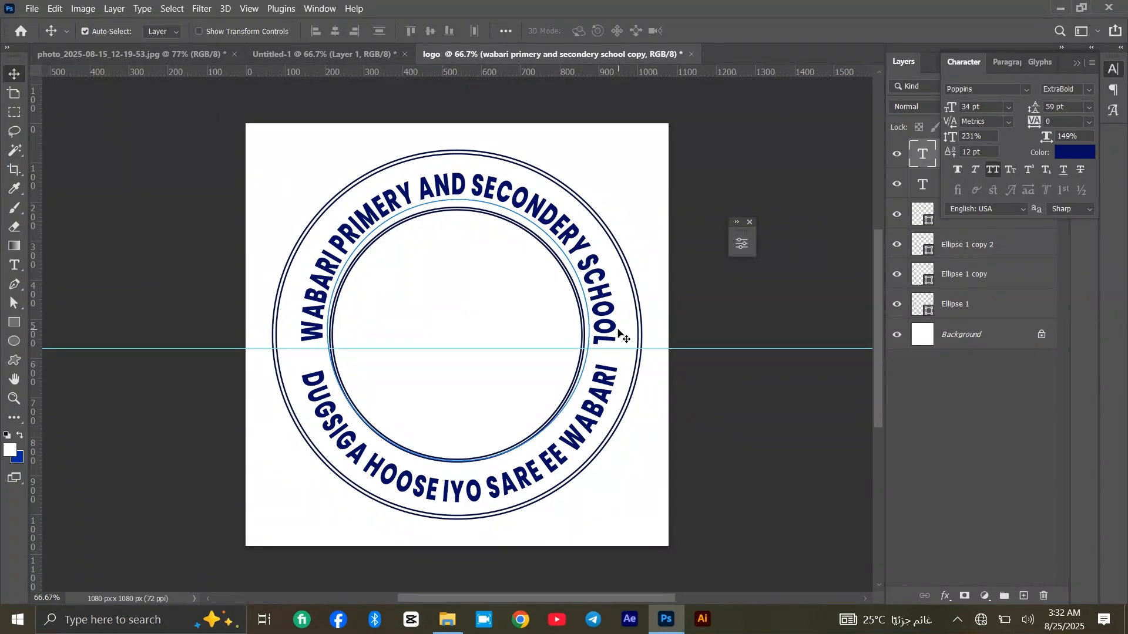
{"action": "left_click", "coordinate": [605, 390]}
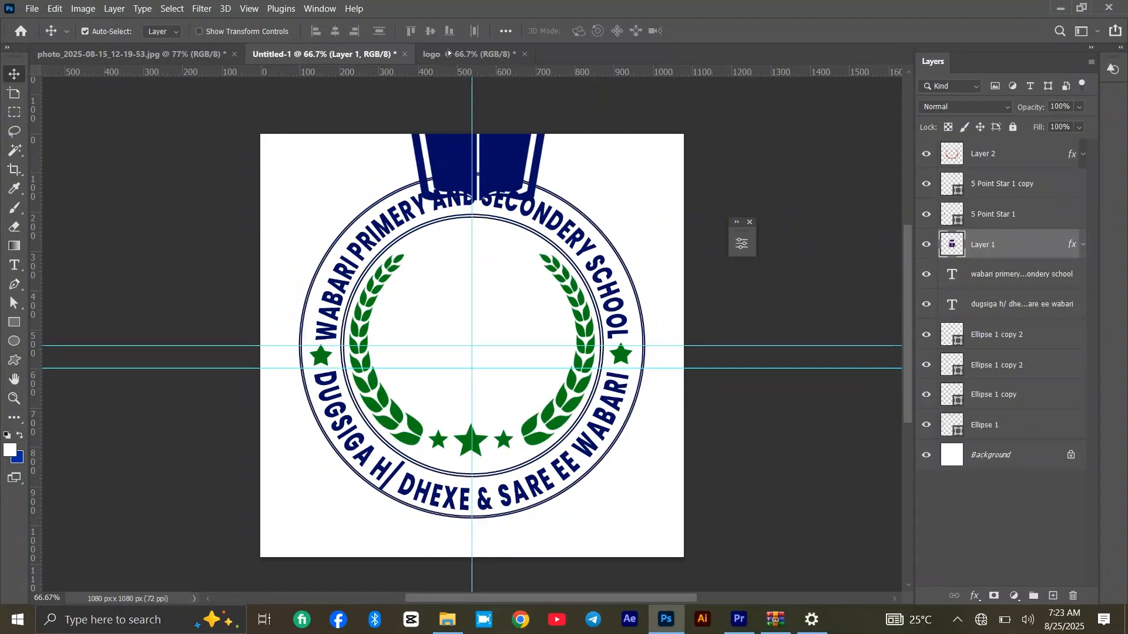
Step: Copy the cap-and-book emblem and the green wreath with stars from the Untitled-1 document into the logo's inner circle
{"action": "left_click", "coordinate": [447, 53]}
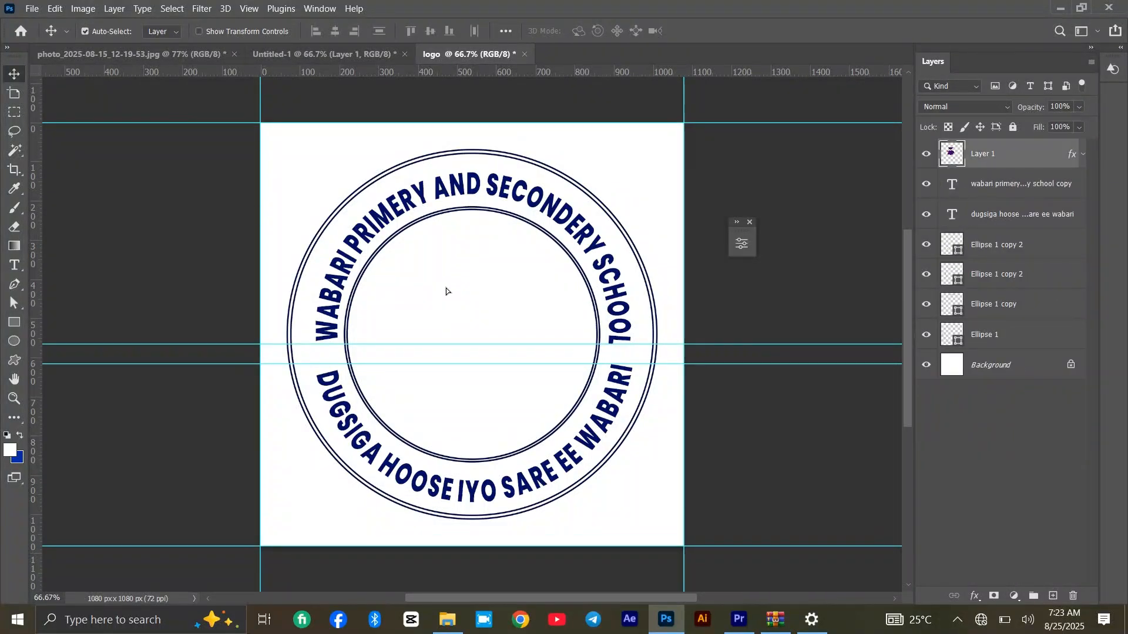
{"action": "left_click_drag", "start_coordinate": [459, 294], "coordinate": [488, 296]}
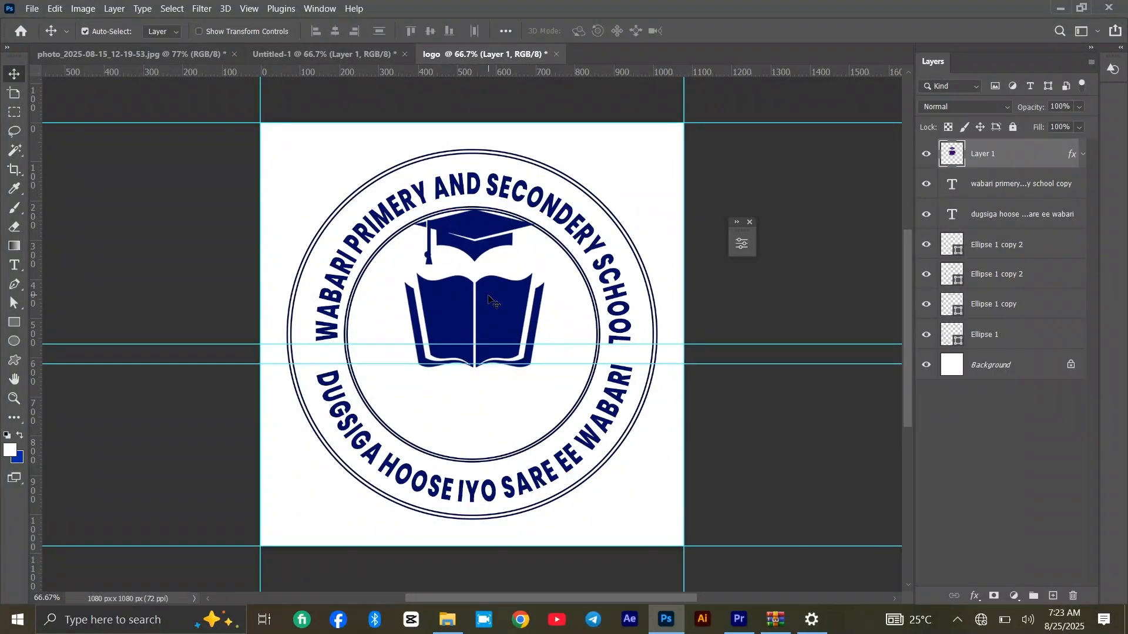
{"action": "left_click", "coordinate": [341, 53]}
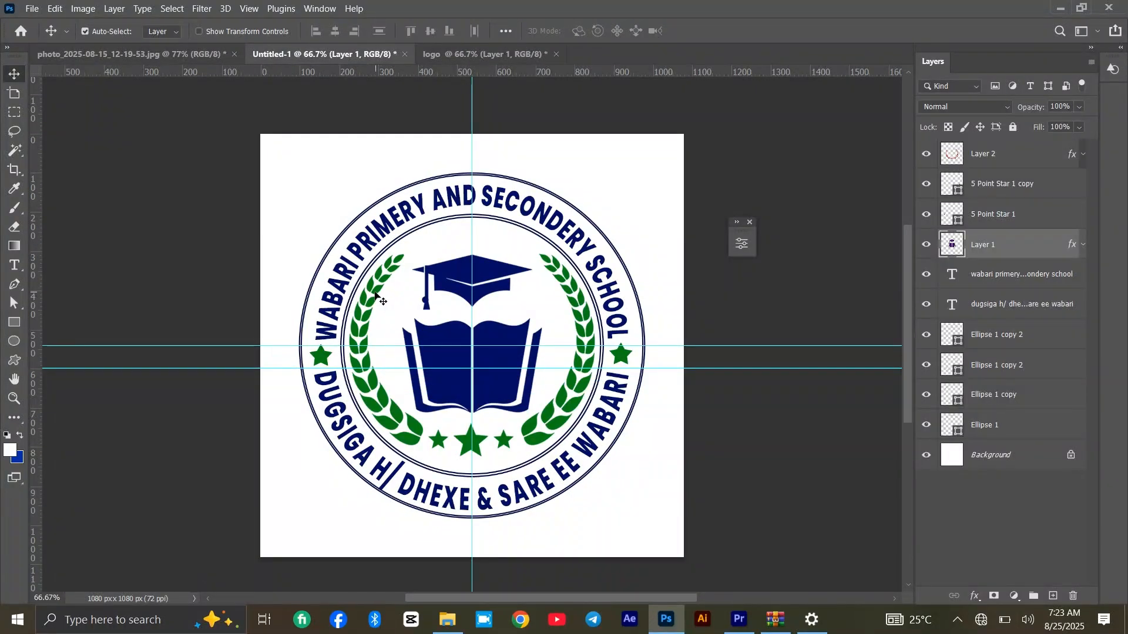
{"action": "left_click_drag", "start_coordinate": [388, 244], "coordinate": [450, 106]}
{"action": "left_click_drag", "start_coordinate": [462, 75], "coordinate": [430, 308]}
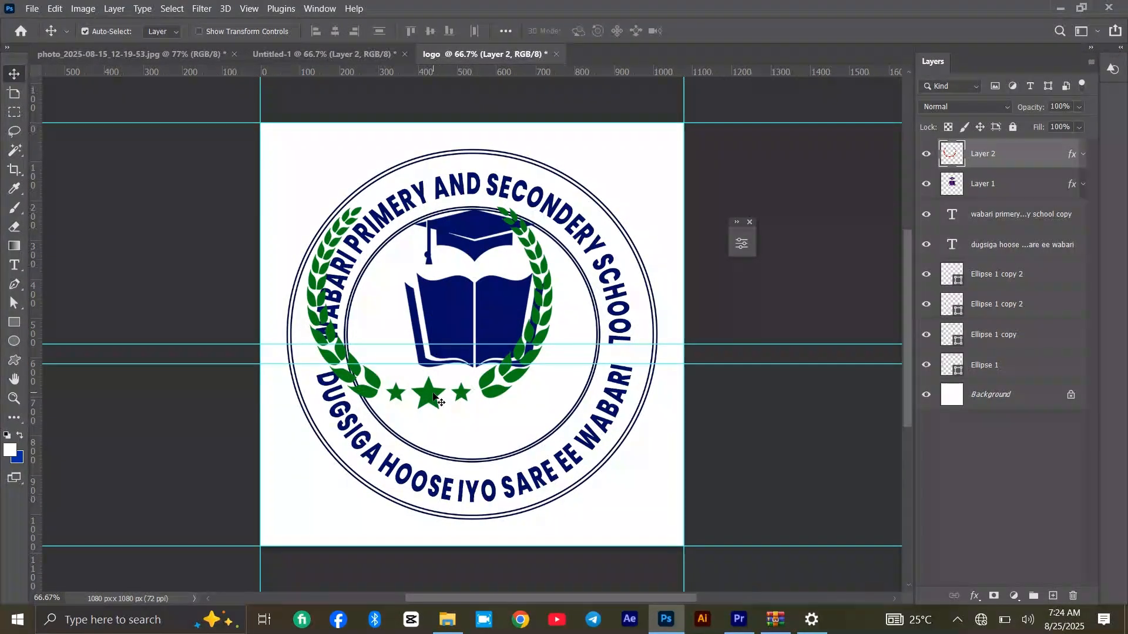
{"action": "left_click_drag", "start_coordinate": [450, 404], "coordinate": [474, 430]}
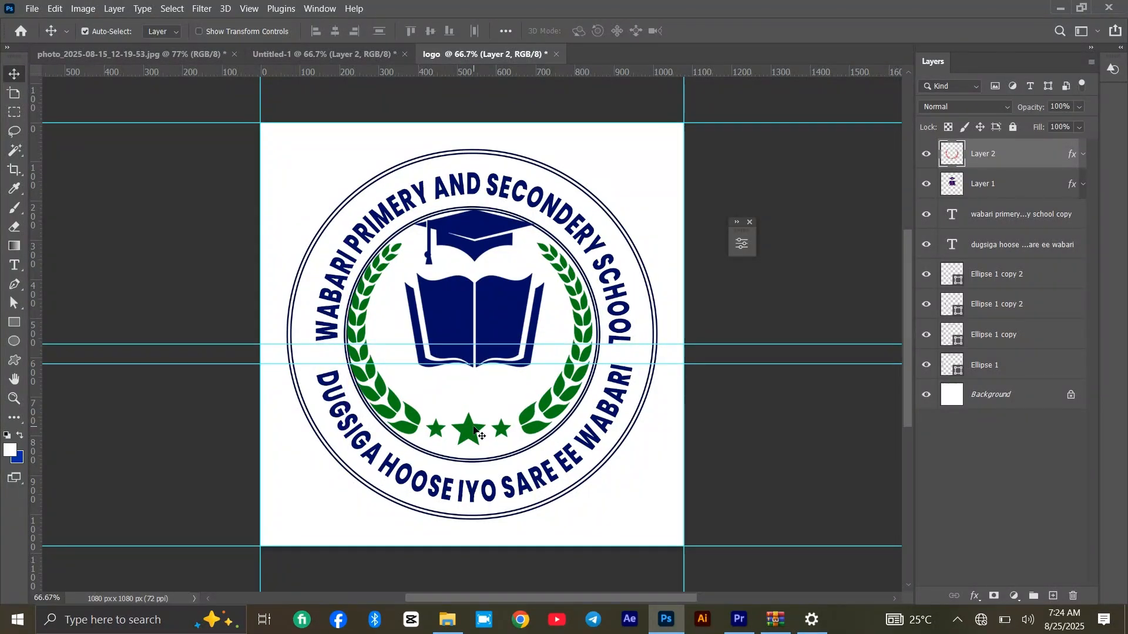
Step: Scale the wreath and stars down to 95.65% and move the cap-and-book emblem down into the middle of the wreath
{"action": "key", "text": "ctrl+t"}
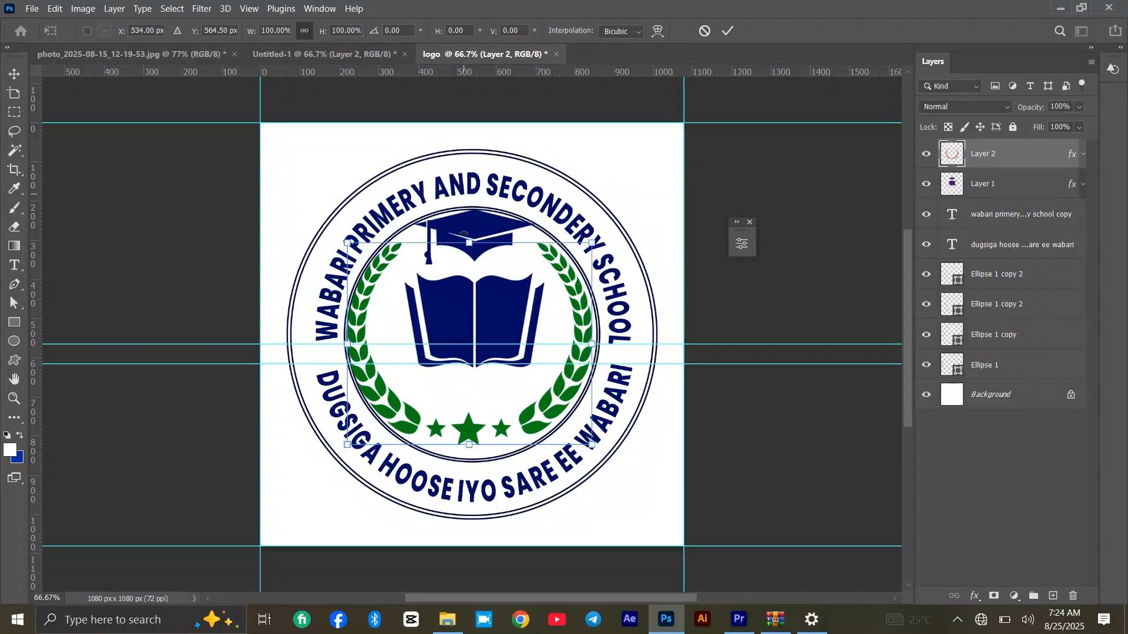
{"action": "left_click_drag", "start_coordinate": [469, 243], "coordinate": [472, 255]}
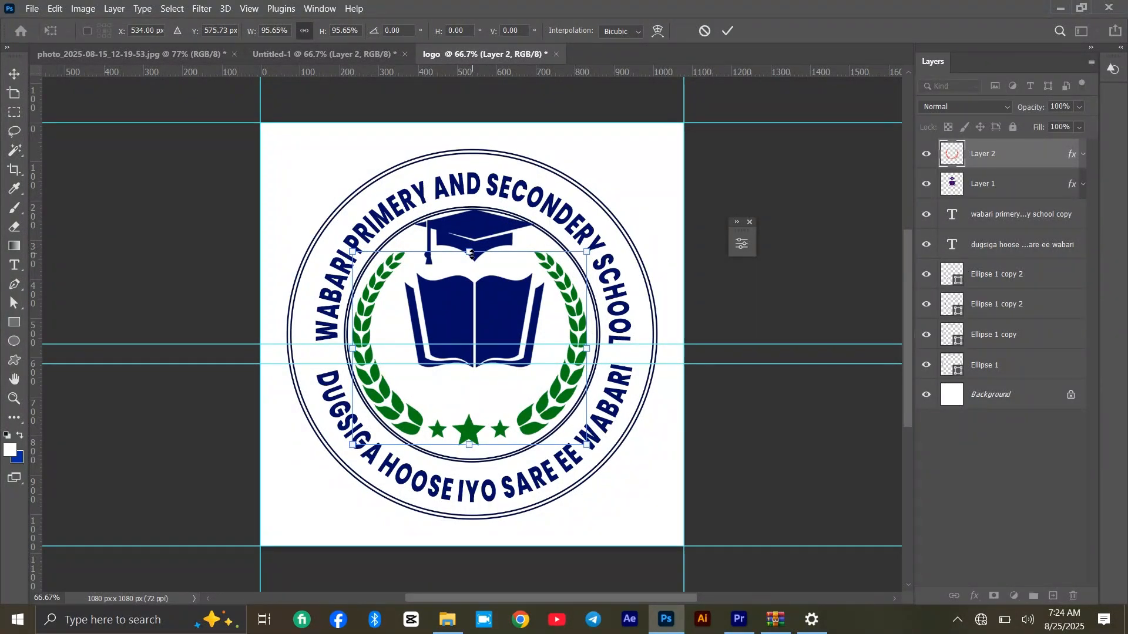
{"action": "key", "text": "Return"}
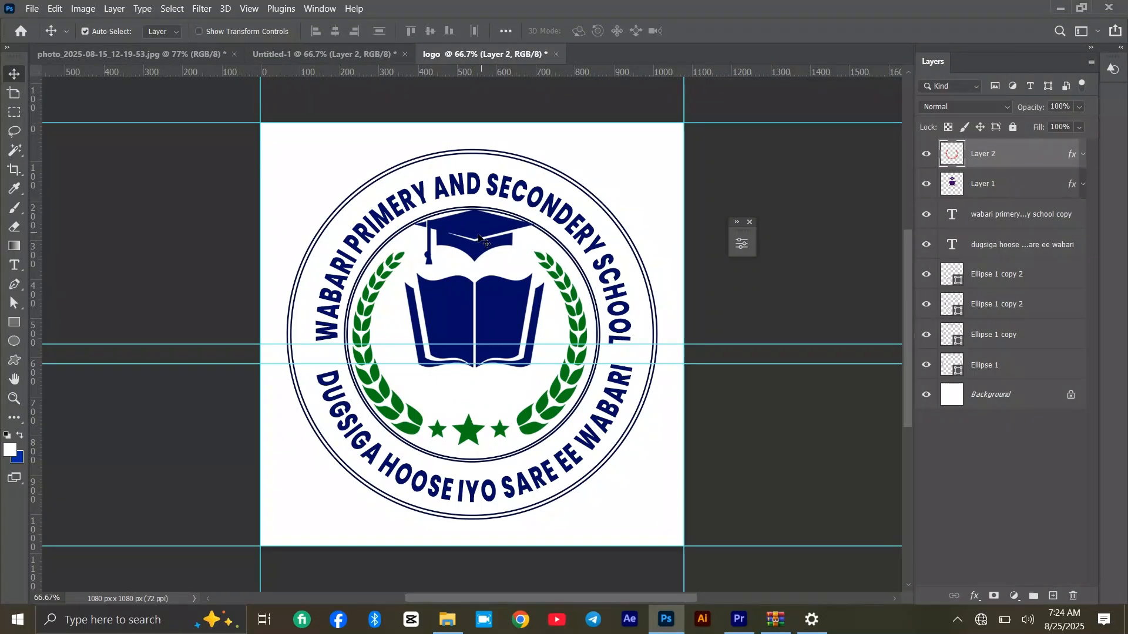
{"action": "left_click_drag", "start_coordinate": [479, 238], "coordinate": [471, 273]}
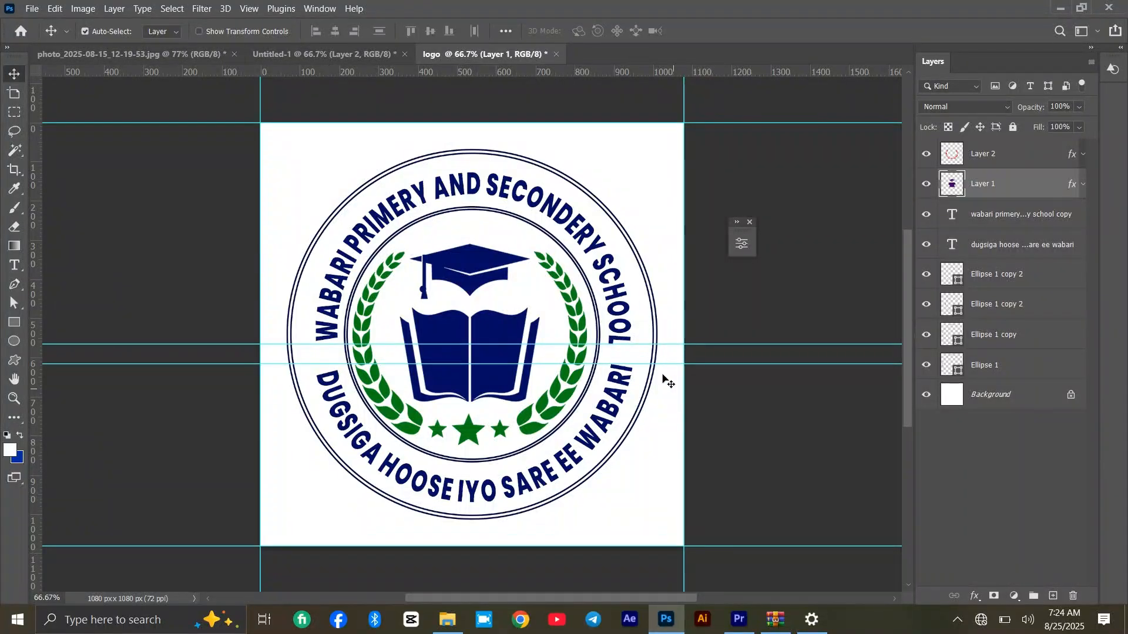
Step: Choose the solid five-point star from the Shapes group for the Custom Shape tool
{"action": "left_click", "coordinate": [14, 363]}
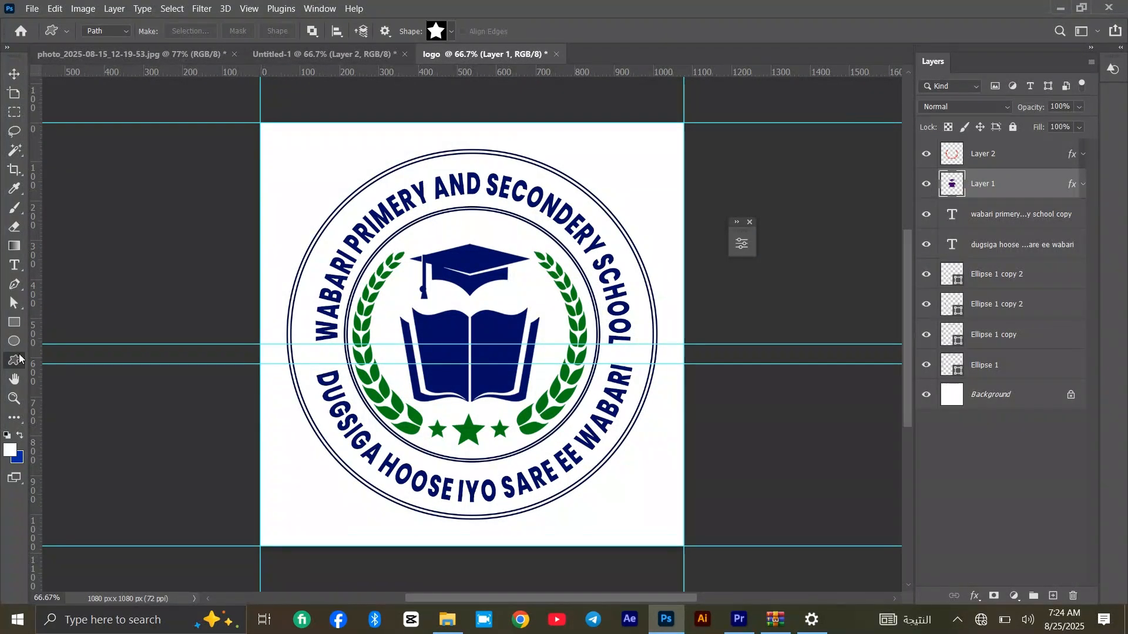
{"action": "left_click", "coordinate": [437, 31]}
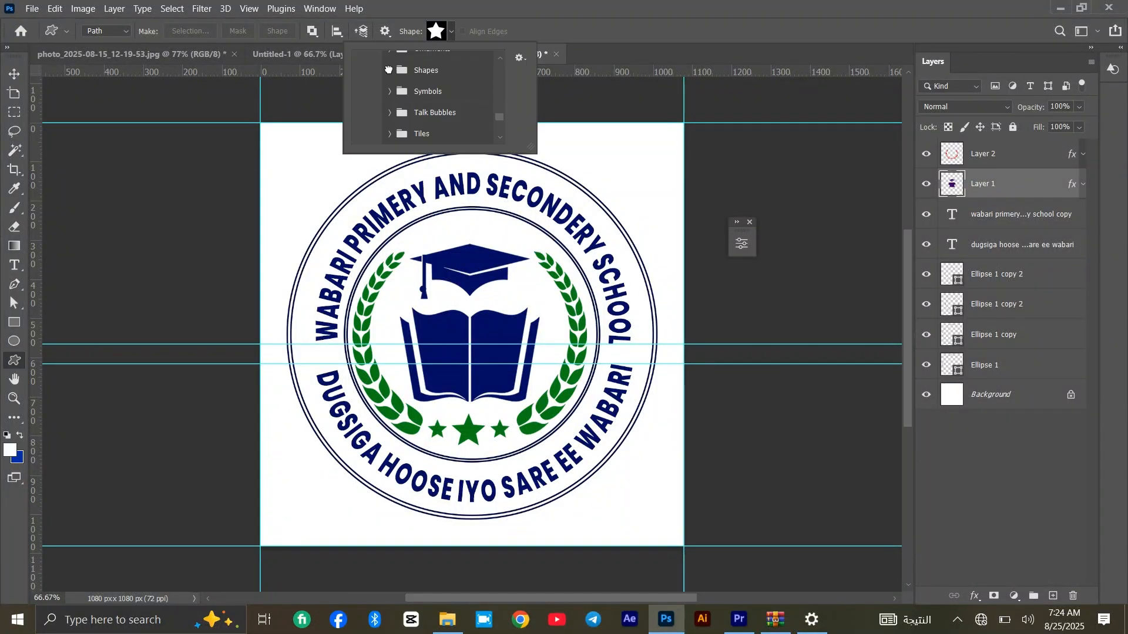
{"action": "left_click", "coordinate": [520, 59]}
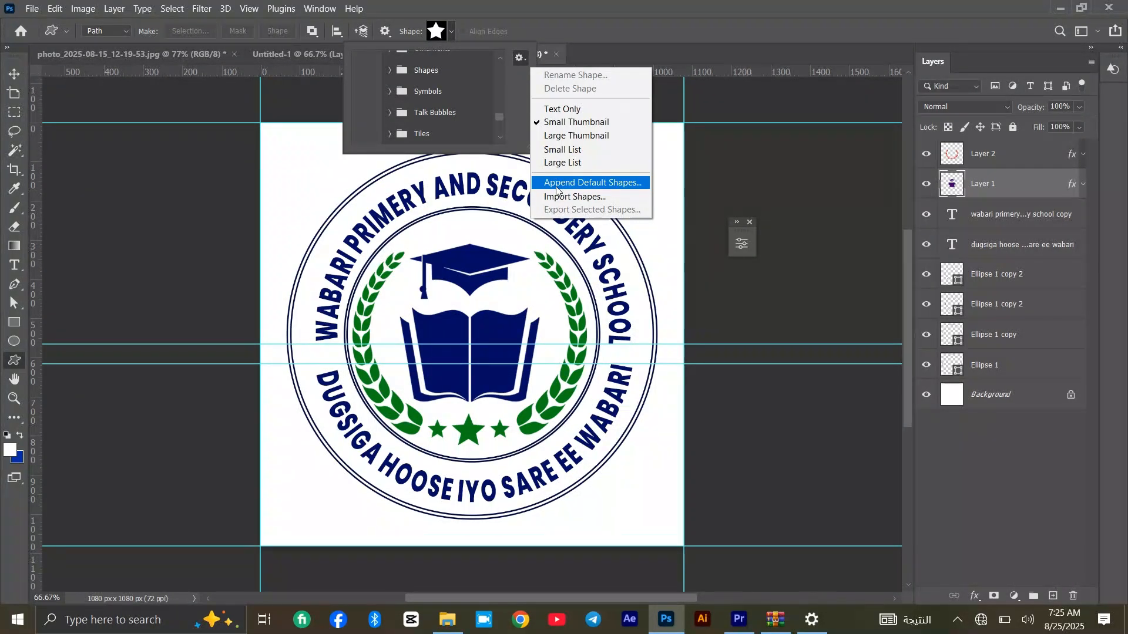
{"action": "left_click", "coordinate": [594, 183]}
{"action": "left_click", "coordinate": [608, 242]}
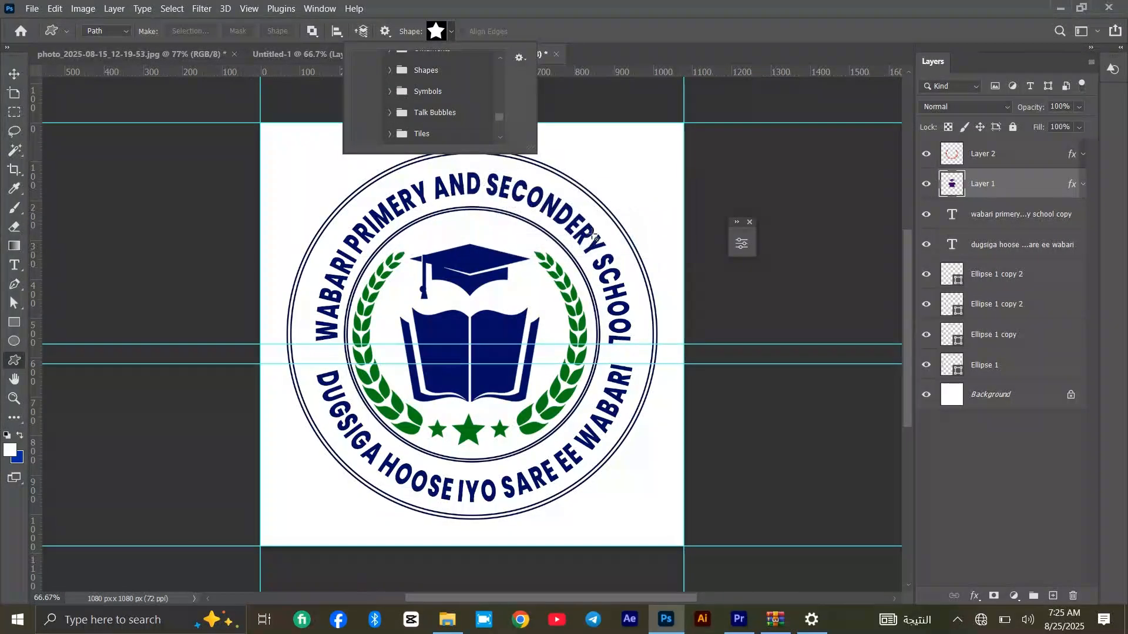
{"action": "left_click", "coordinate": [387, 70]}
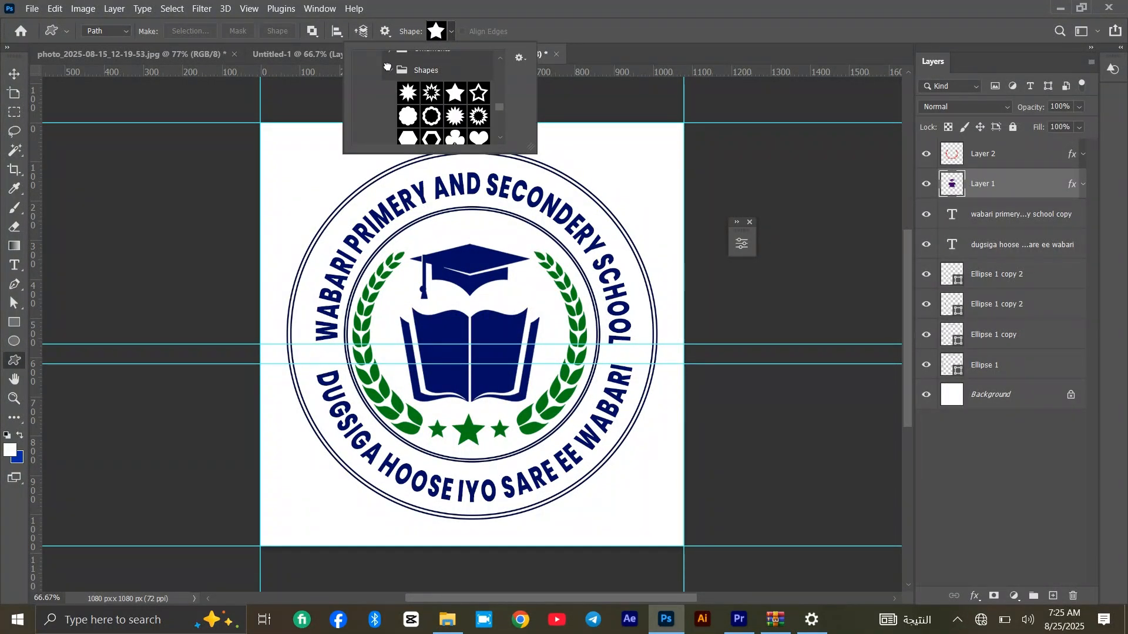
{"action": "left_click", "coordinate": [461, 96]}
Step: Draw a star path about 78 x 74 px in the ring's gap between WABARI and DUGSIGA
{"action": "left_click", "coordinate": [317, 350]}
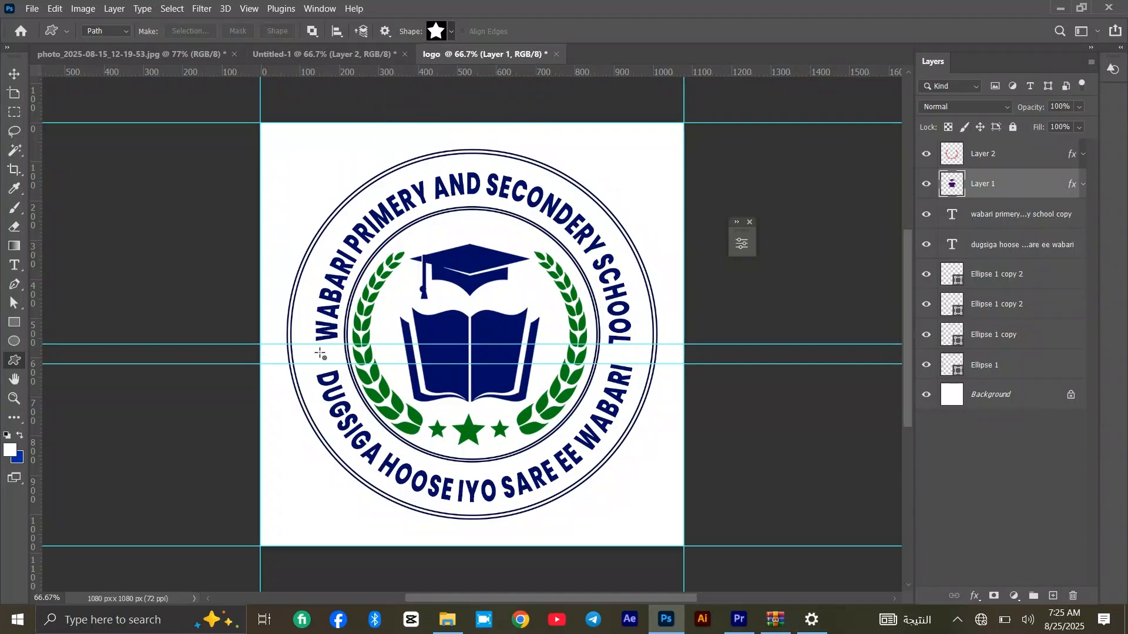
{"action": "left_click", "coordinate": [349, 329]}
{"action": "left_click", "coordinate": [613, 250]}
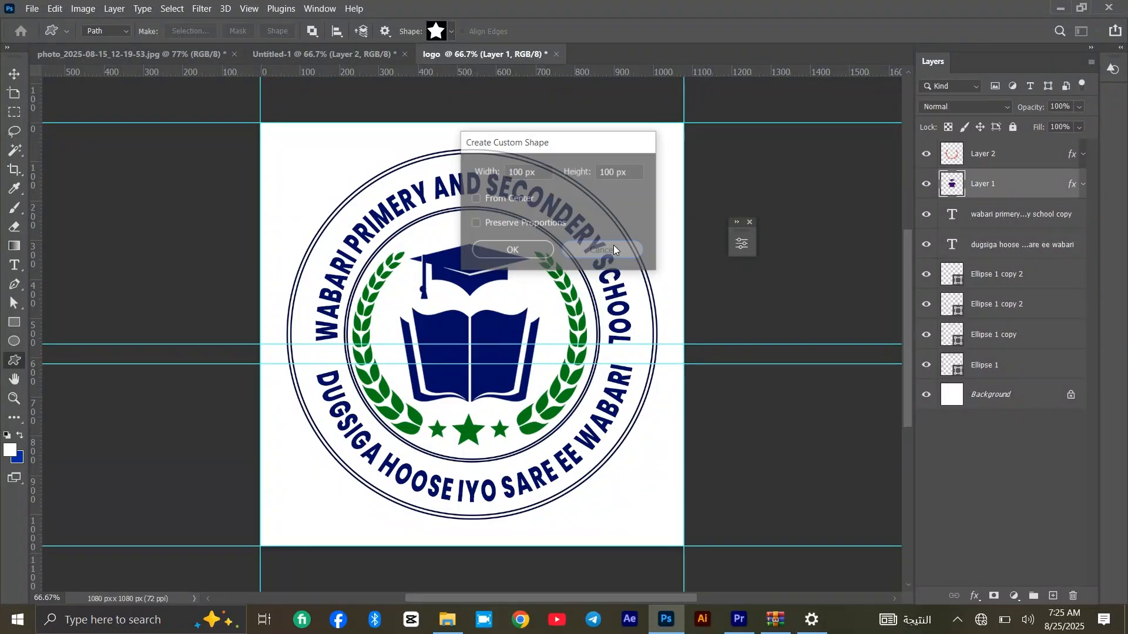
{"action": "left_click_drag", "start_coordinate": [329, 357], "coordinate": [346, 367]}
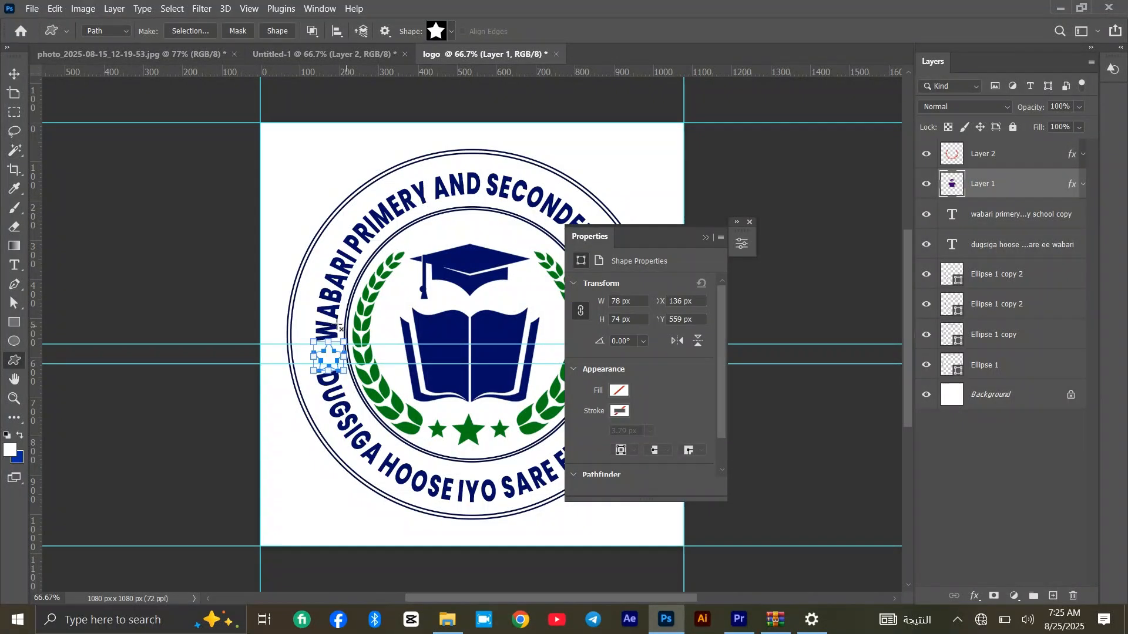
{"action": "left_click", "coordinate": [705, 238]}
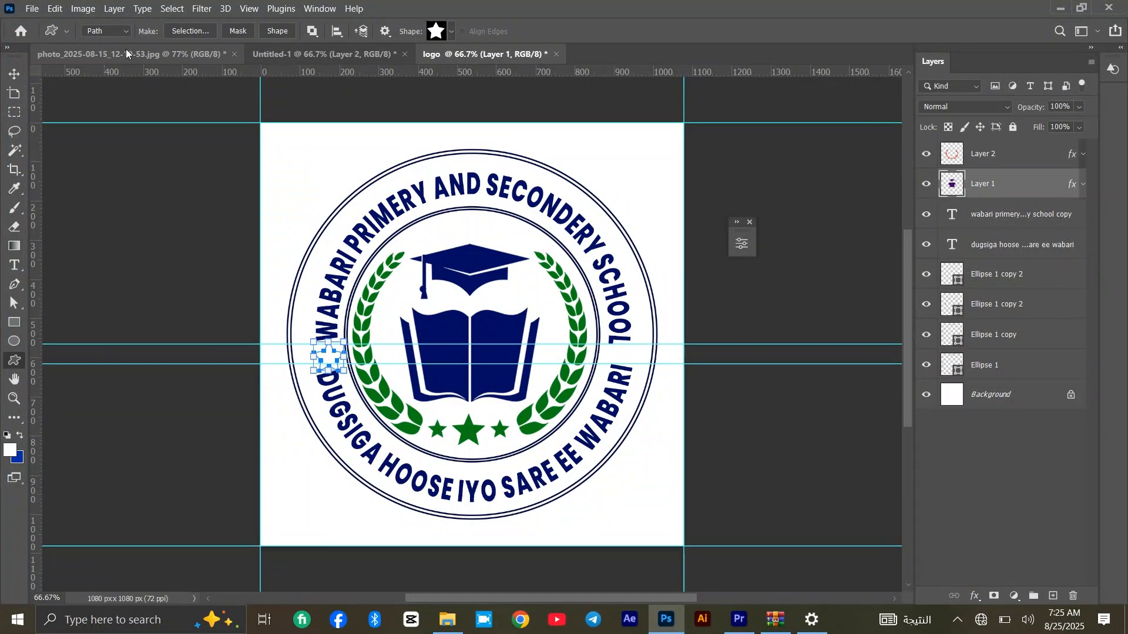
{"action": "left_click", "coordinate": [107, 31]}
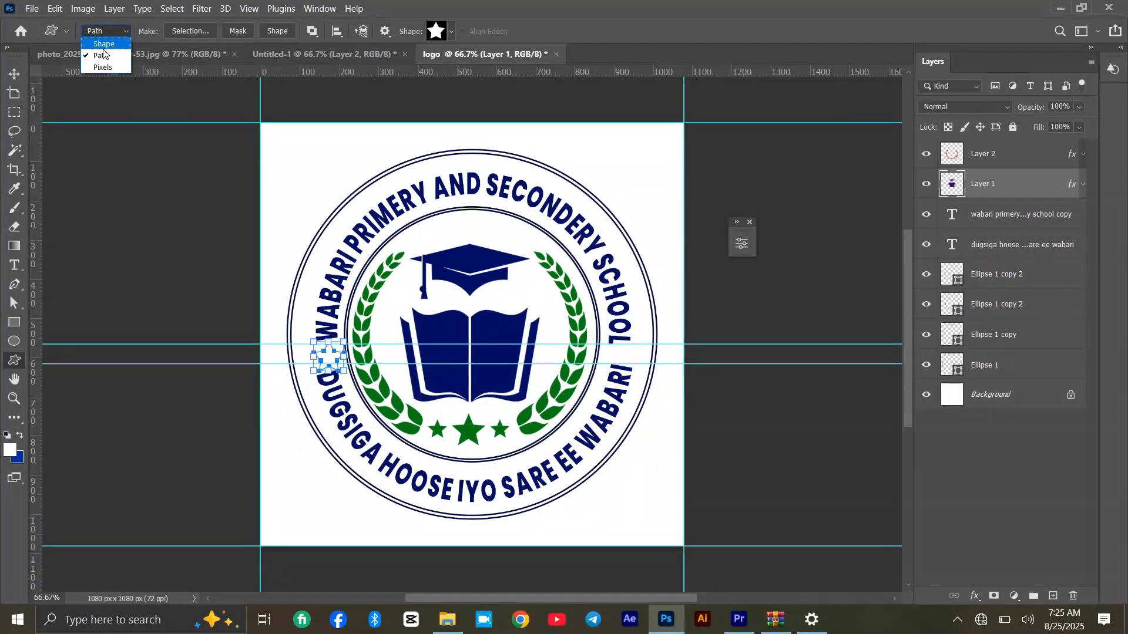
{"action": "left_click", "coordinate": [115, 57]}
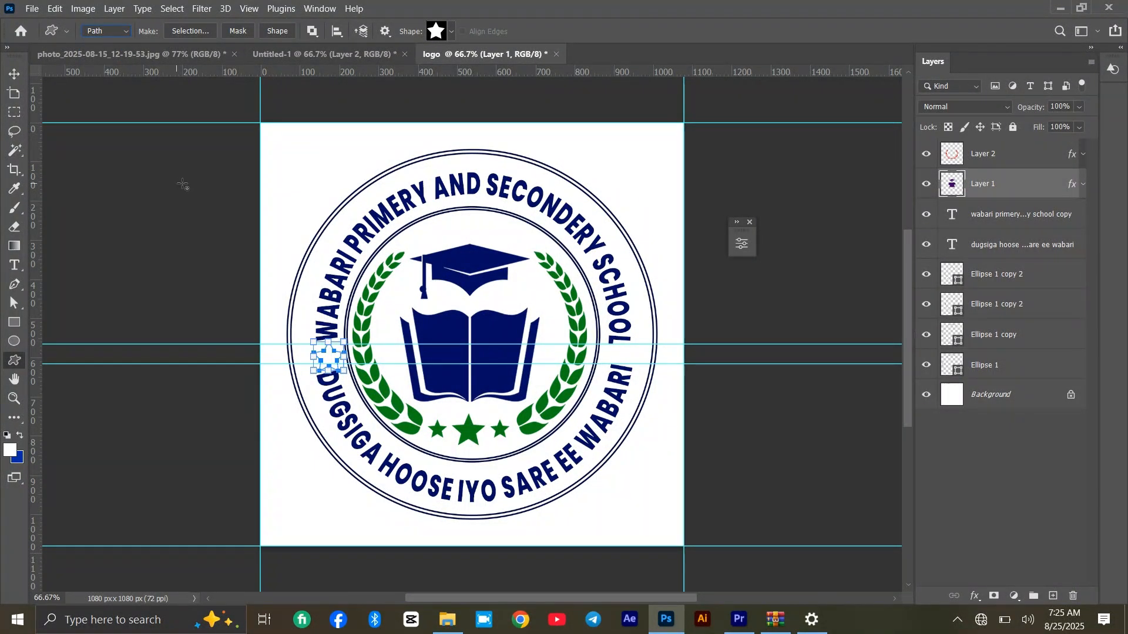
{"action": "left_click_drag", "start_coordinate": [182, 184], "coordinate": [270, 260]}
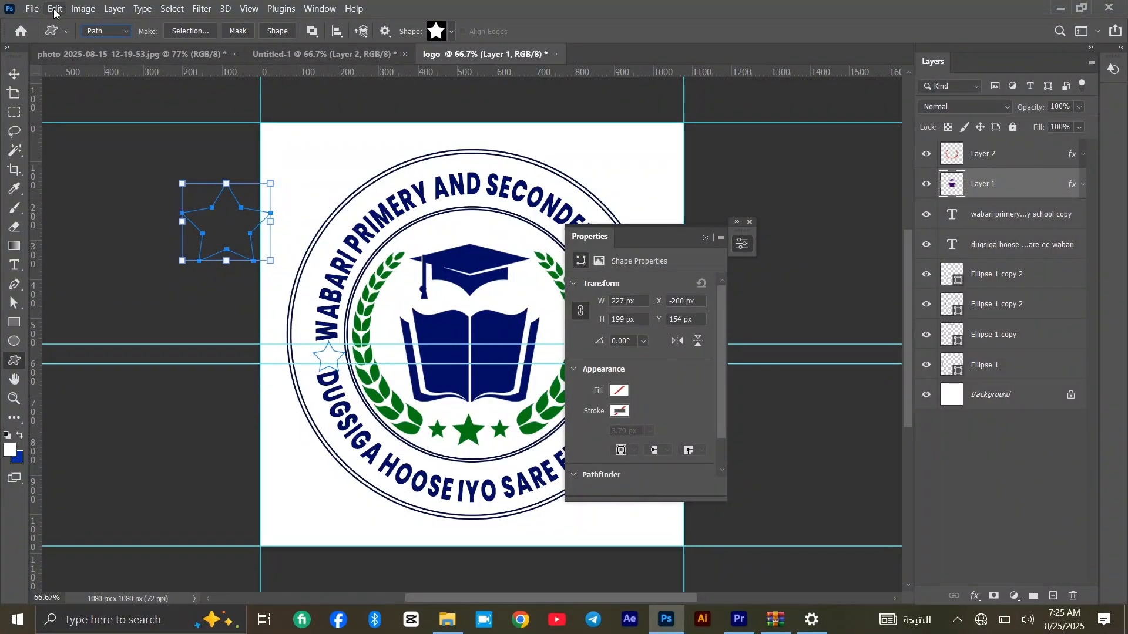
{"action": "left_click", "coordinate": [16, 71]}
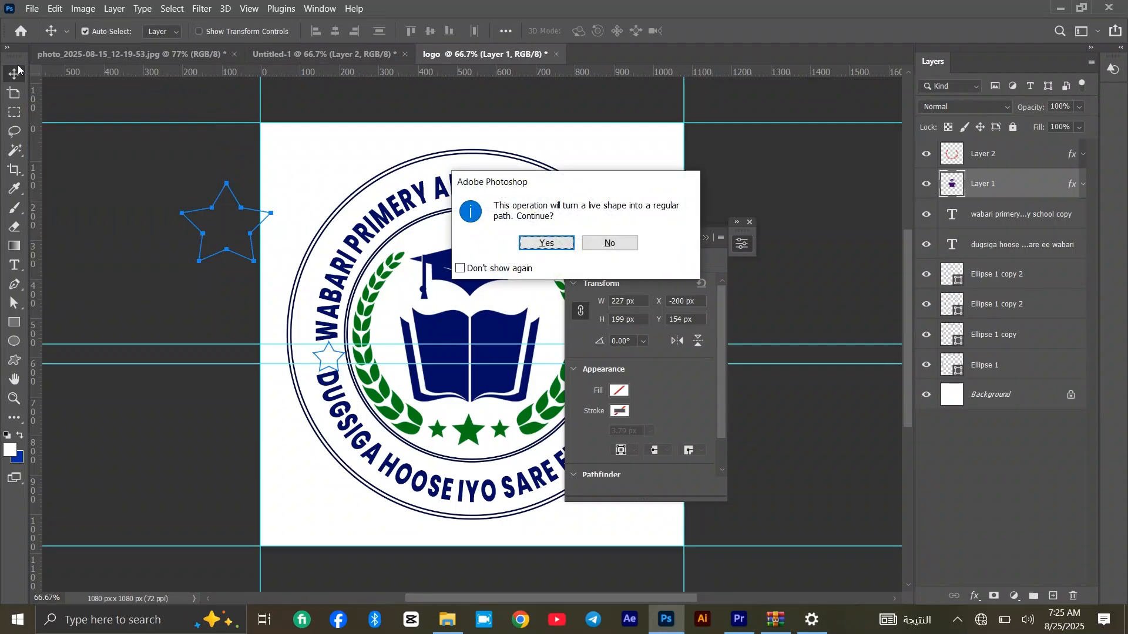
{"action": "left_click", "coordinate": [546, 242]}
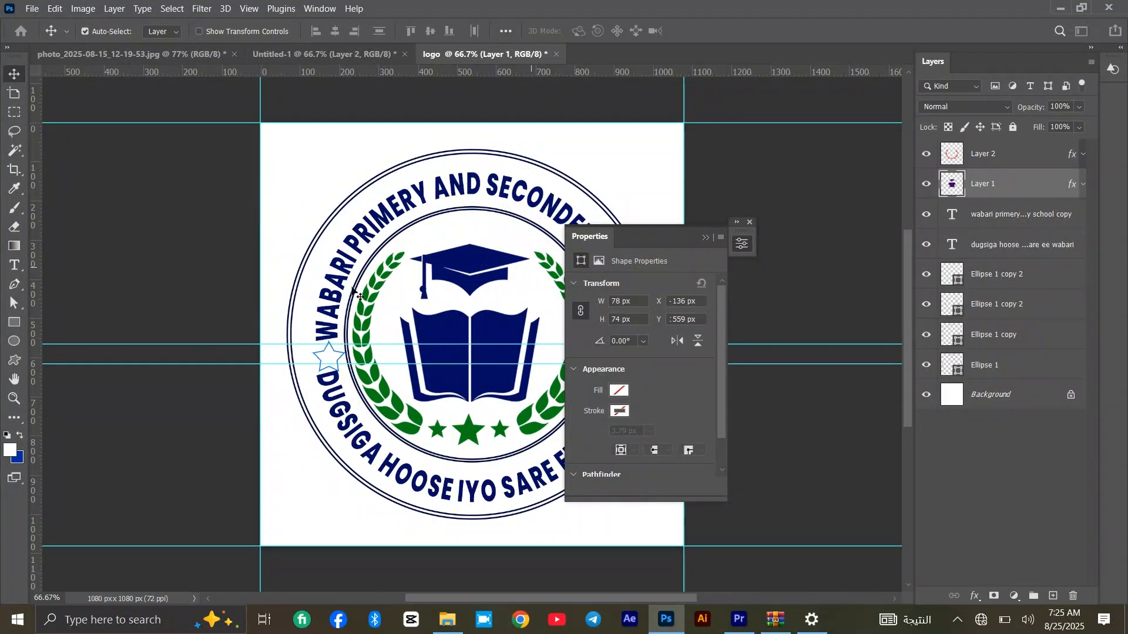
{"action": "left_click", "coordinate": [322, 353]}
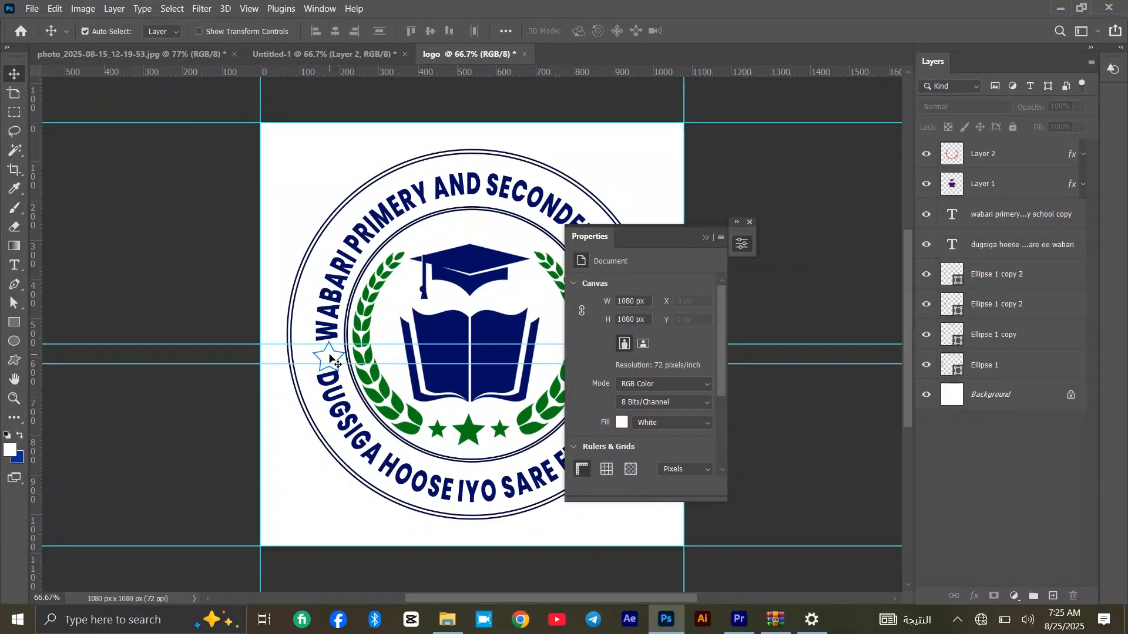
{"action": "key", "text": "ctrl+z"}
{"action": "key", "text": "ctrl+shift+z"}
{"action": "key", "text": "ctrl+shift+z"}
Step: Draw a blue-filled five-point star in Shape mode, about 101 x 96 px, in the ring's gap between WABARI and DUGSIGA
{"action": "left_click", "coordinate": [19, 359]}
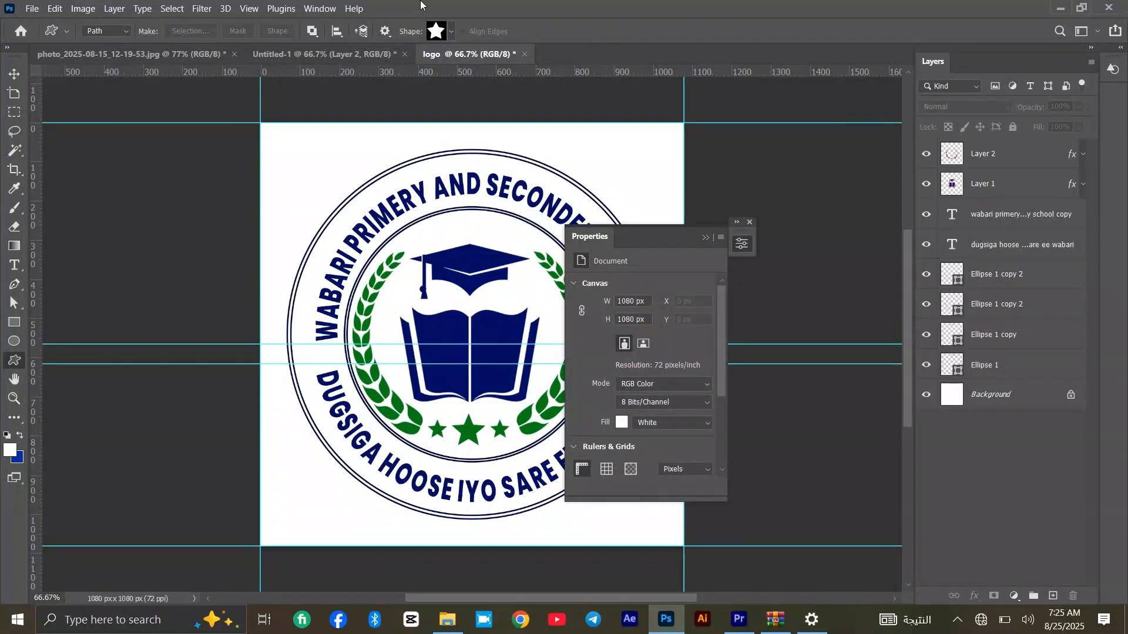
{"action": "left_click", "coordinate": [448, 33]}
{"action": "left_click", "coordinate": [448, 30]}
{"action": "left_click", "coordinate": [116, 30]}
{"action": "left_click", "coordinate": [99, 41]}
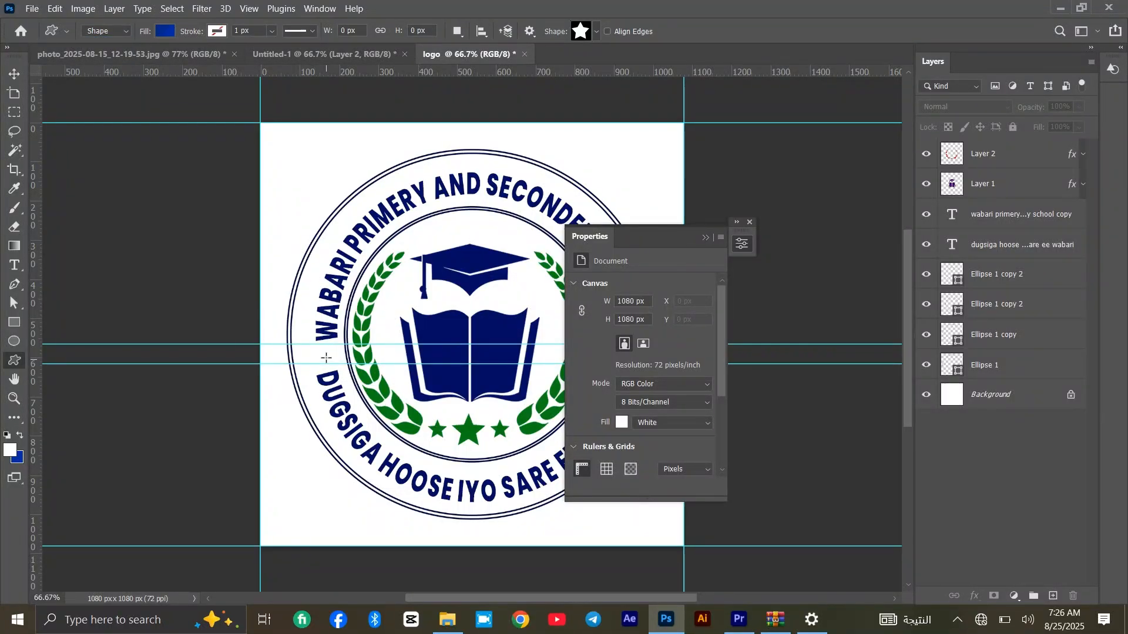
{"action": "left_click_drag", "start_coordinate": [323, 353], "coordinate": [343, 372]}
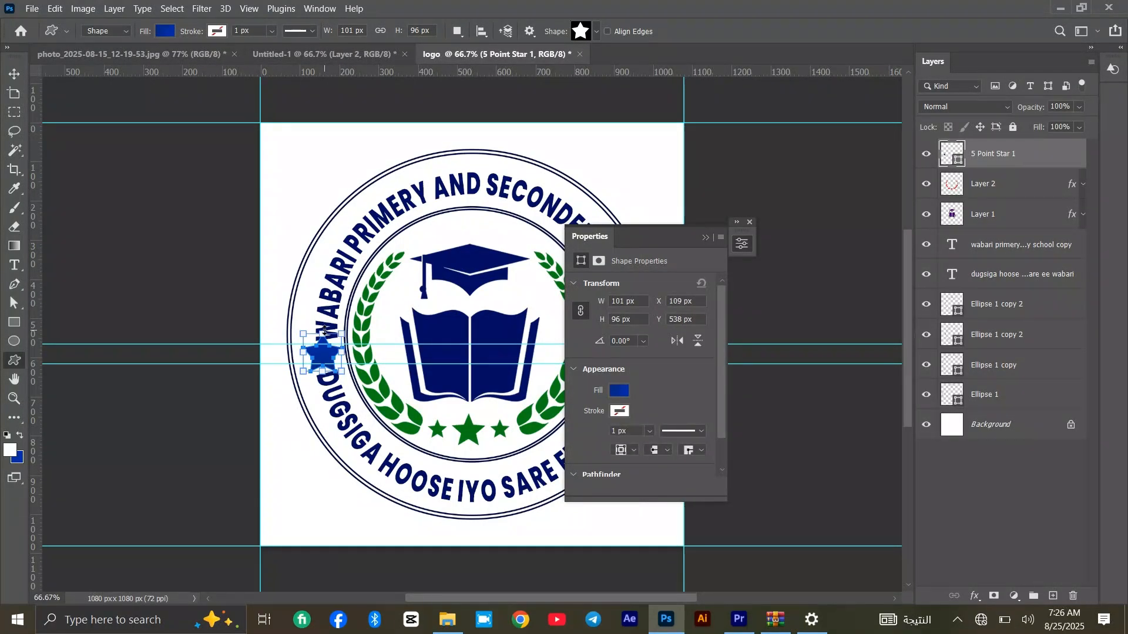
Step: Scale the star down proportionally to about 73 x 69 px
{"action": "left_click_drag", "start_coordinate": [324, 330], "coordinate": [325, 336]}
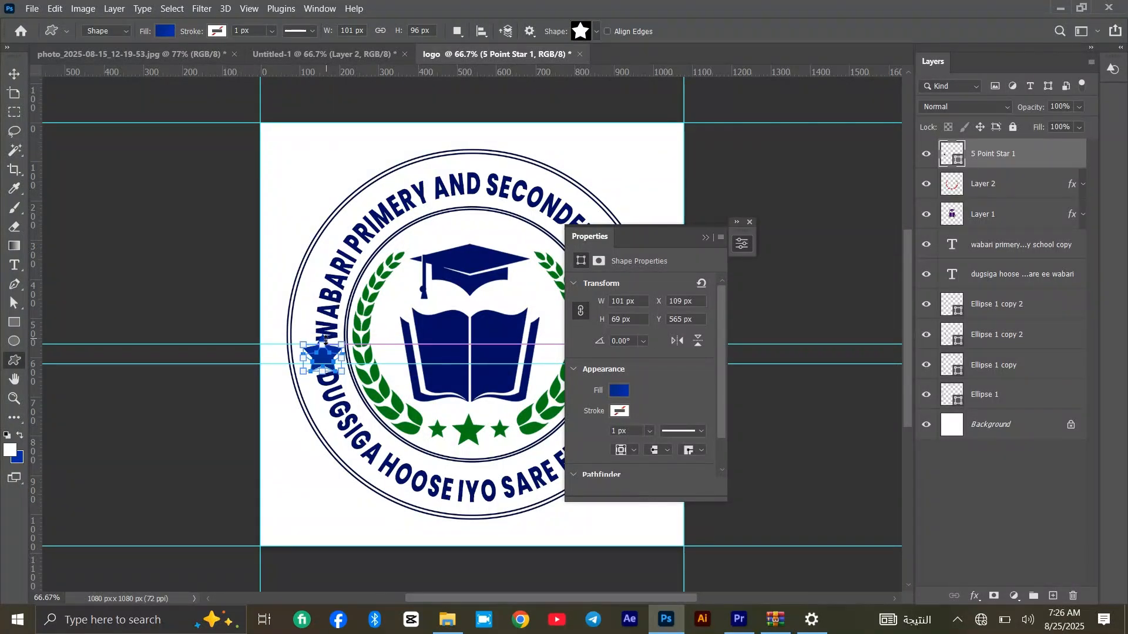
{"action": "key", "text": "ctrl+z"}
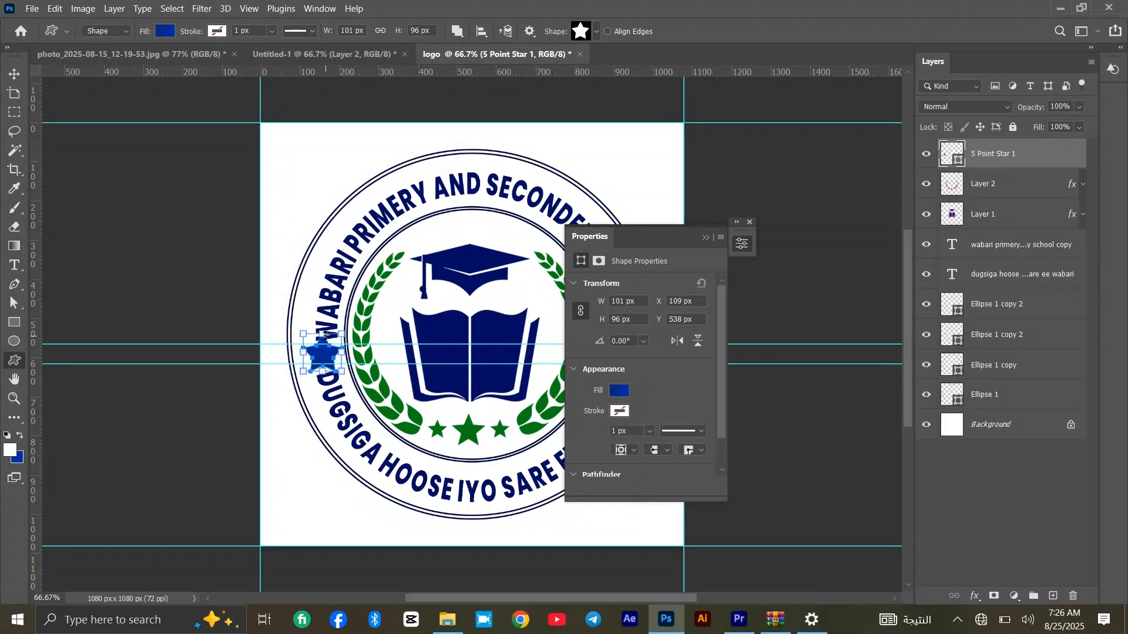
{"action": "left_click_drag", "start_coordinate": [324, 335], "coordinate": [322, 342]}
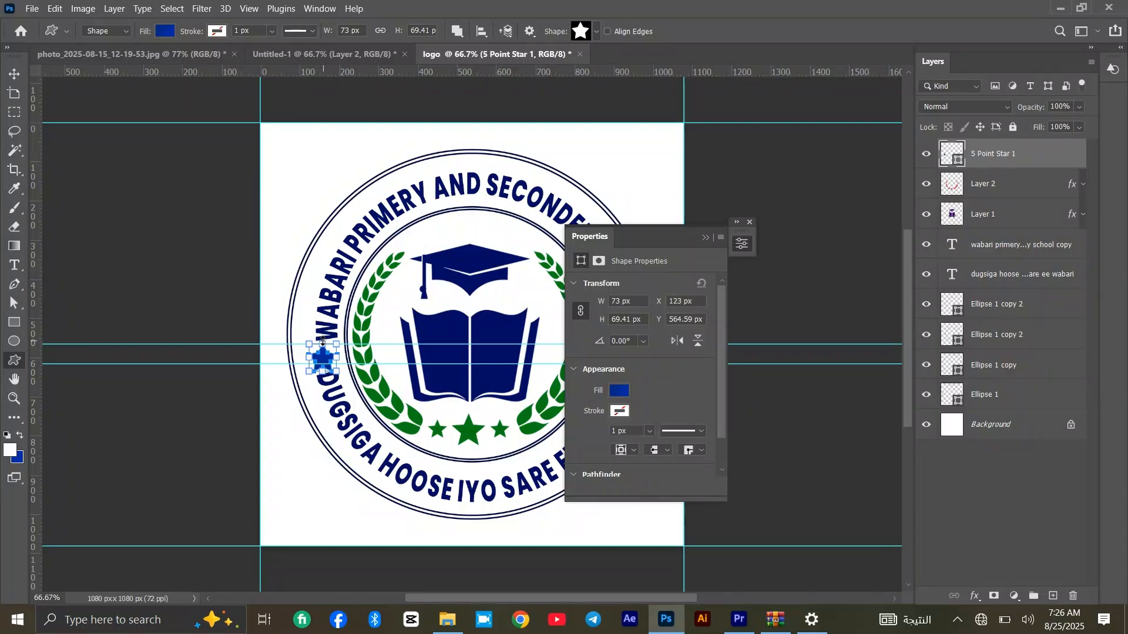
Step: Nudge the star slightly up to centre it in the ring's gap between WABARI and DUGSIGA
{"action": "left_click", "coordinate": [14, 74]}
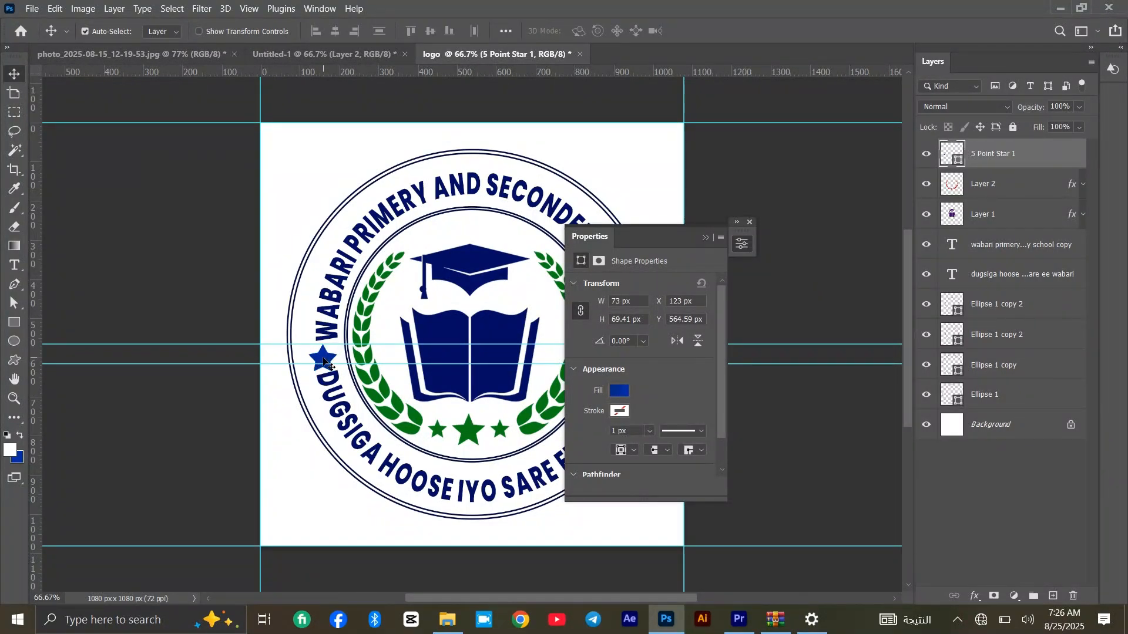
{"action": "left_click_drag", "start_coordinate": [323, 358], "coordinate": [321, 359]}
{"action": "key", "text": "Up"}
{"action": "key", "text": "Up"}
{"action": "key", "text": "Up"}
{"action": "key", "text": "Up"}
Step: Duplicate the star layer and place the copy in the ring's opposite gap between SCHOOL and WABARI
{"action": "left_click", "coordinate": [710, 238]}
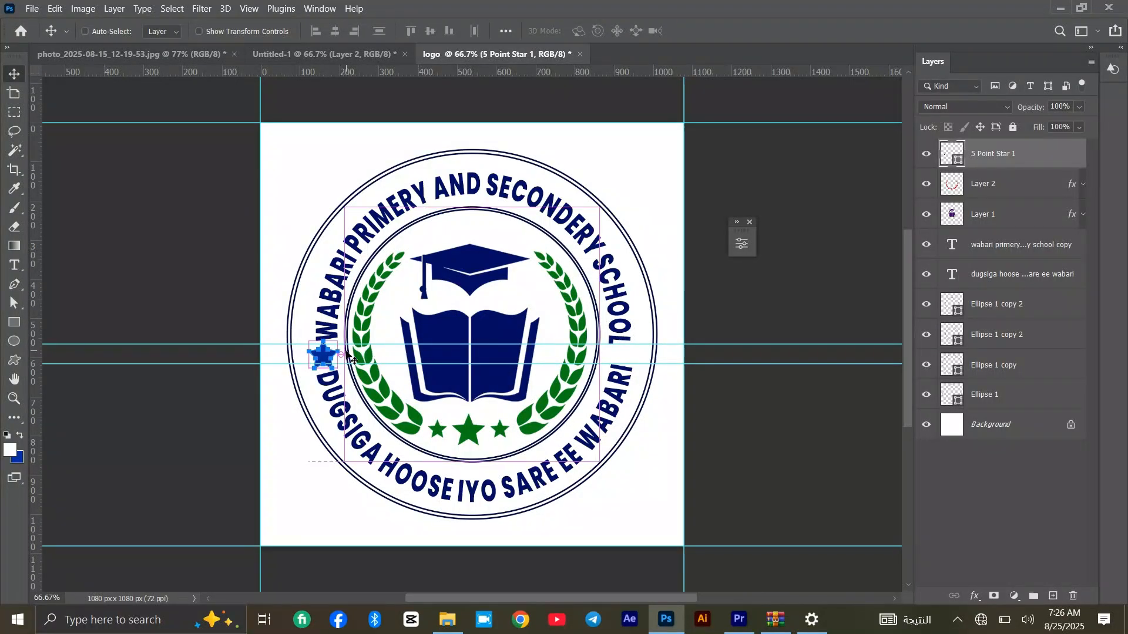
{"action": "key", "text": "ctrl+j"}
{"action": "left_click_drag", "start_coordinate": [321, 356], "coordinate": [626, 356]}
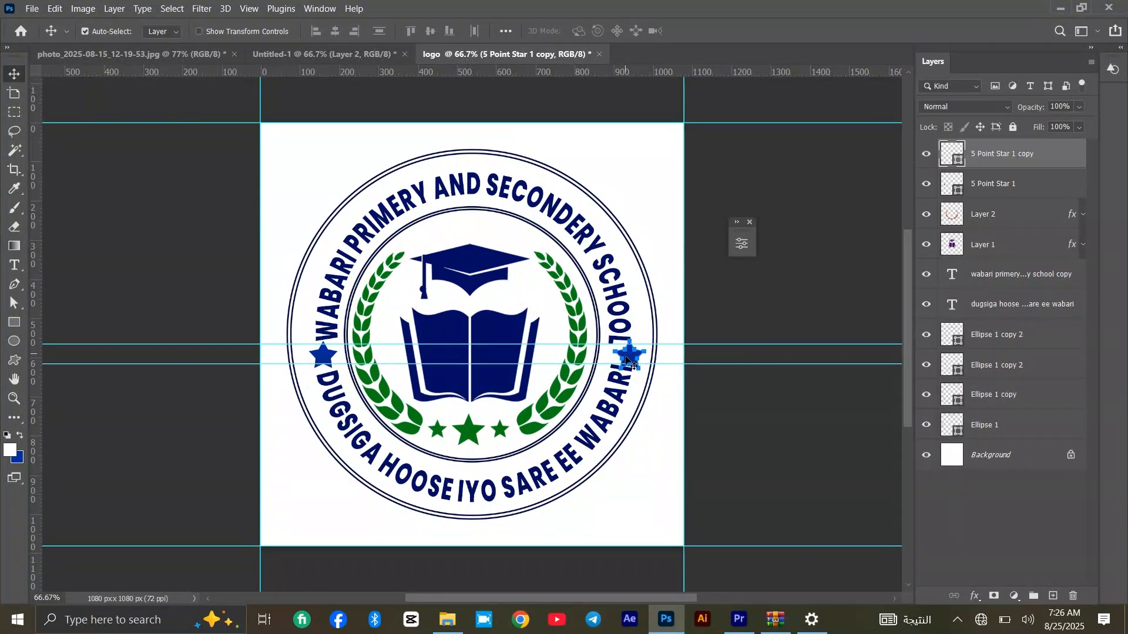
{"action": "left_click", "coordinate": [32, 8]}
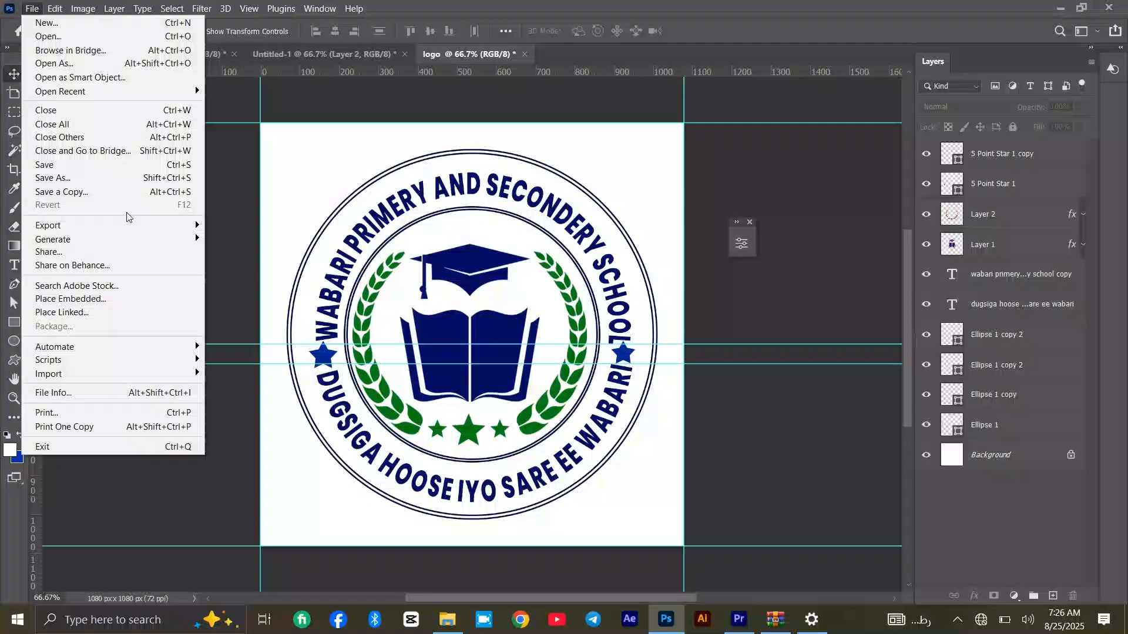
{"action": "left_click", "coordinate": [137, 165]}
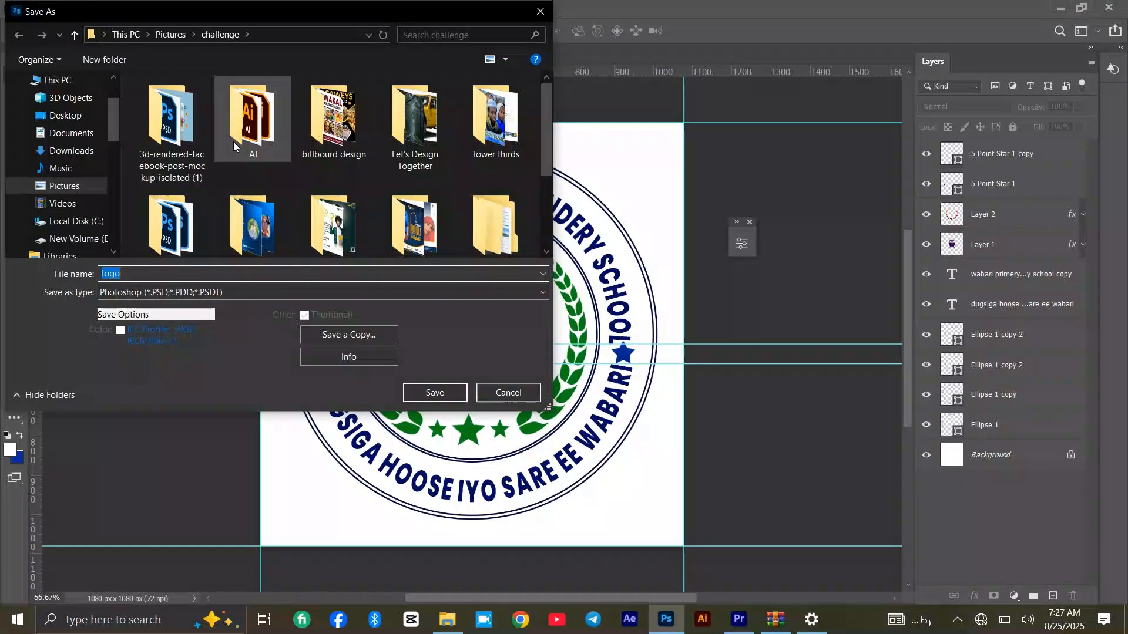
{"action": "left_click", "coordinate": [442, 393]}
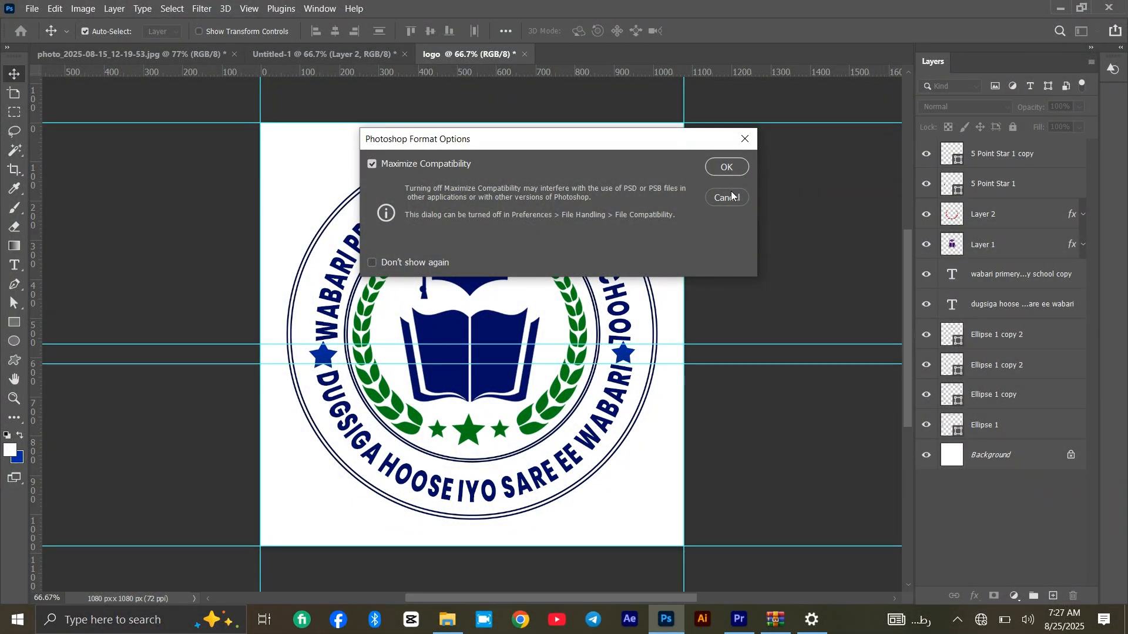
{"action": "left_click", "coordinate": [731, 197]}
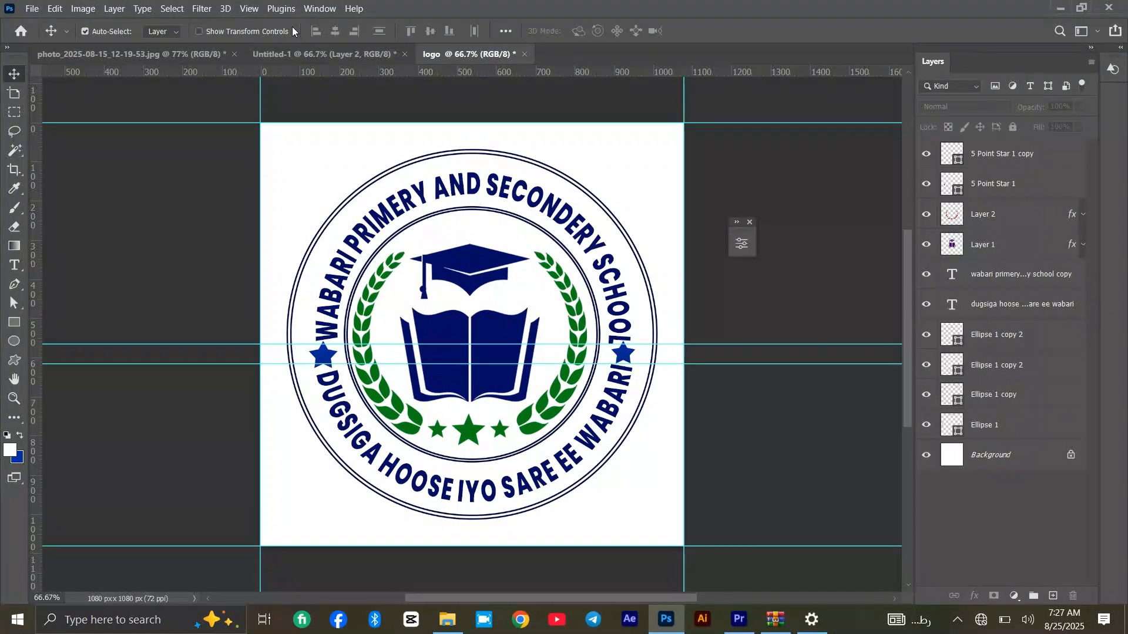
{"action": "left_click", "coordinate": [32, 9]}
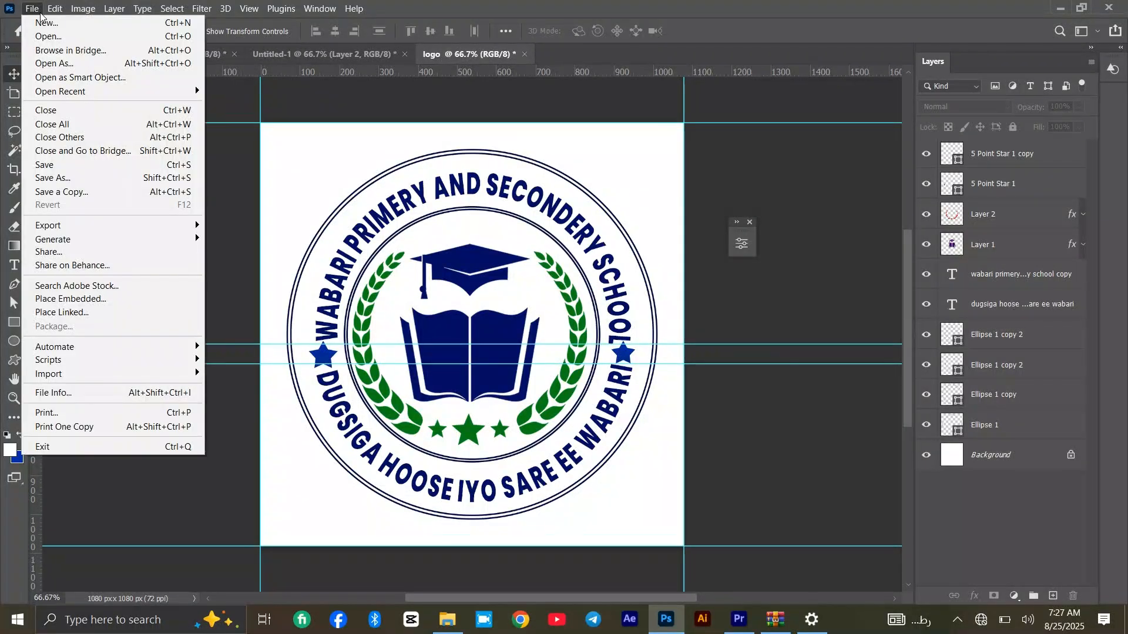
{"action": "left_click", "coordinate": [127, 191]}
{"action": "left_click", "coordinate": [334, 293]}
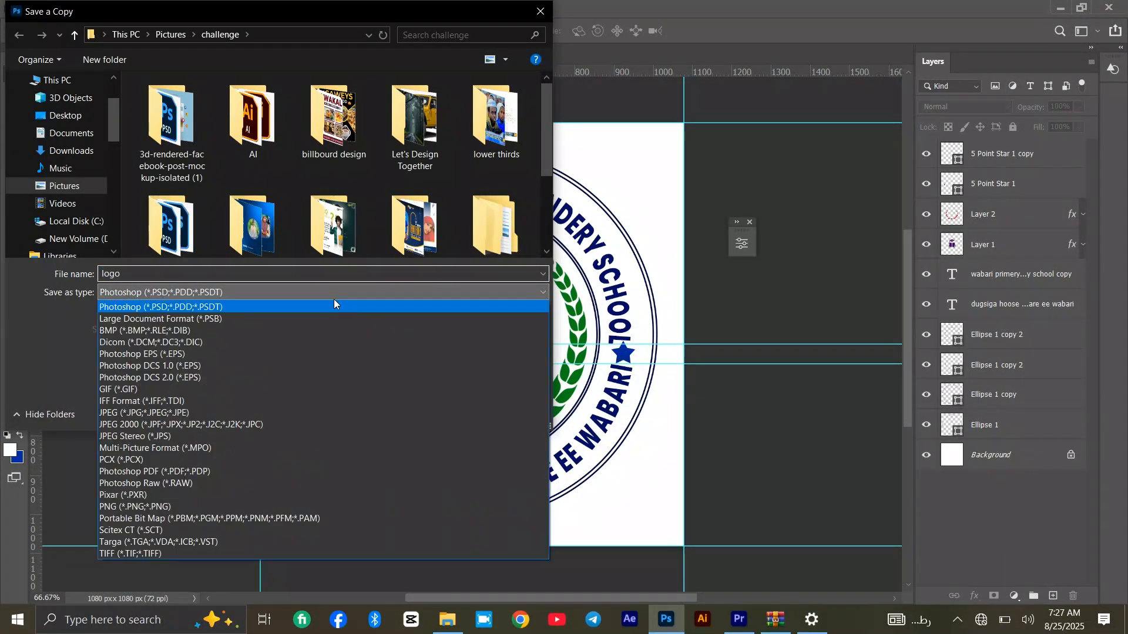
{"action": "left_click", "coordinate": [273, 411]}
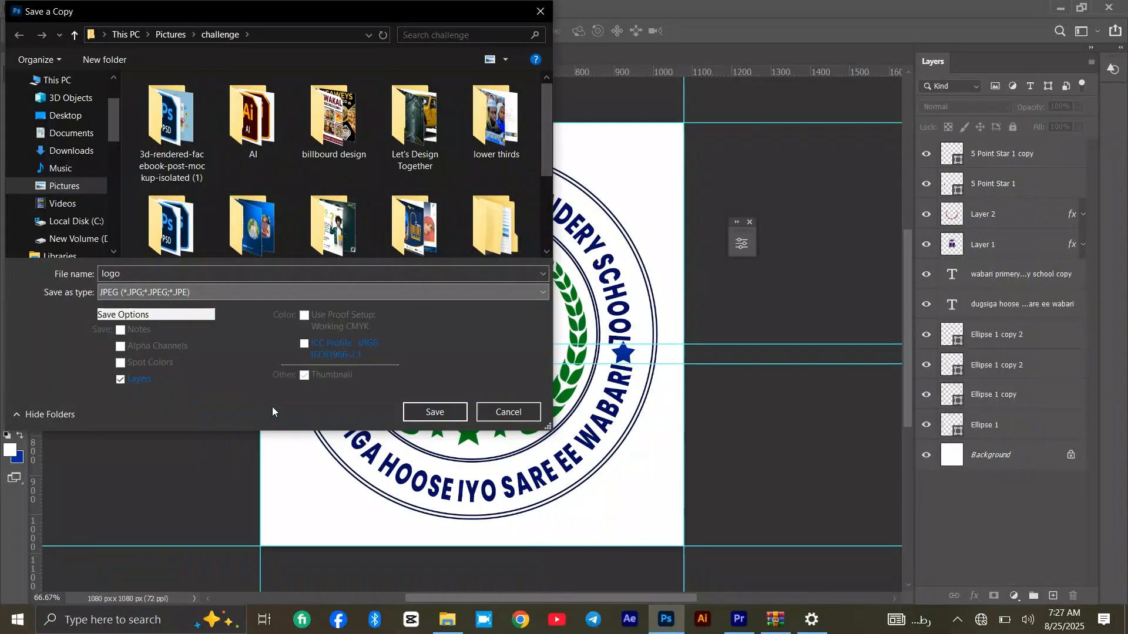
{"action": "left_click", "coordinate": [480, 411]}
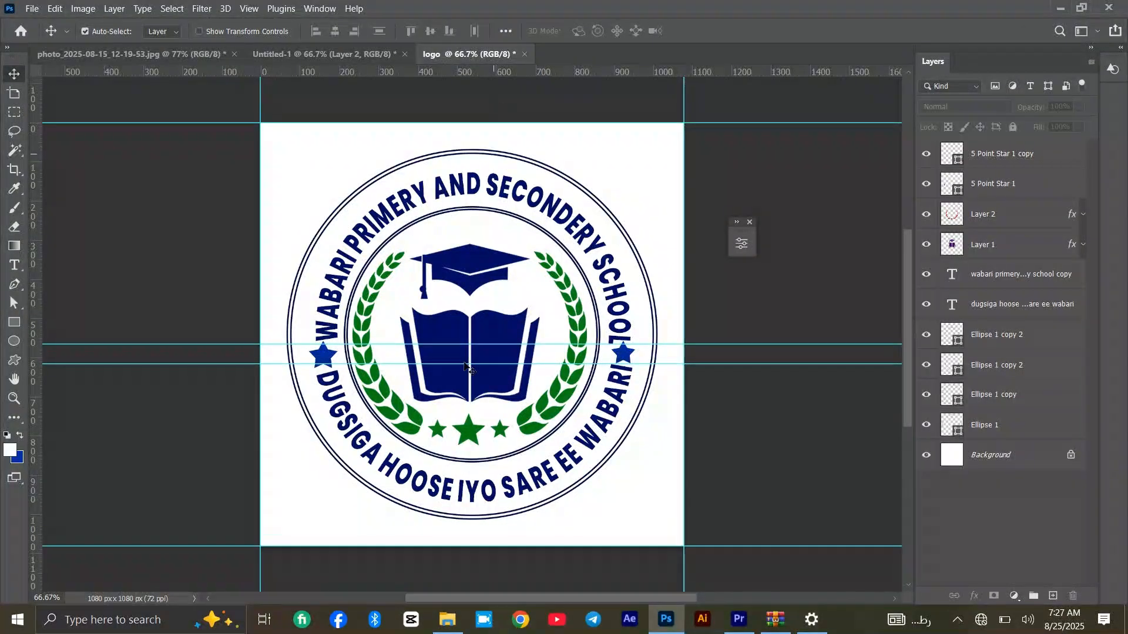
Step: Compare the recreated logo with the version in the Untitled-1 document
{"action": "left_click", "coordinate": [330, 53]}
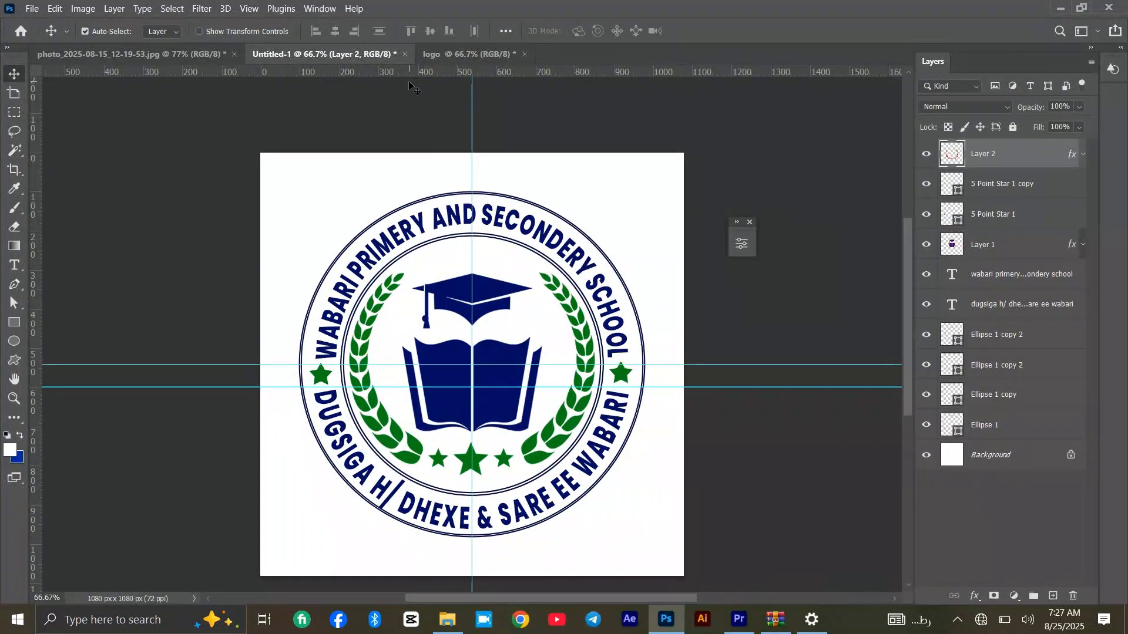
{"action": "left_click", "coordinate": [489, 55]}
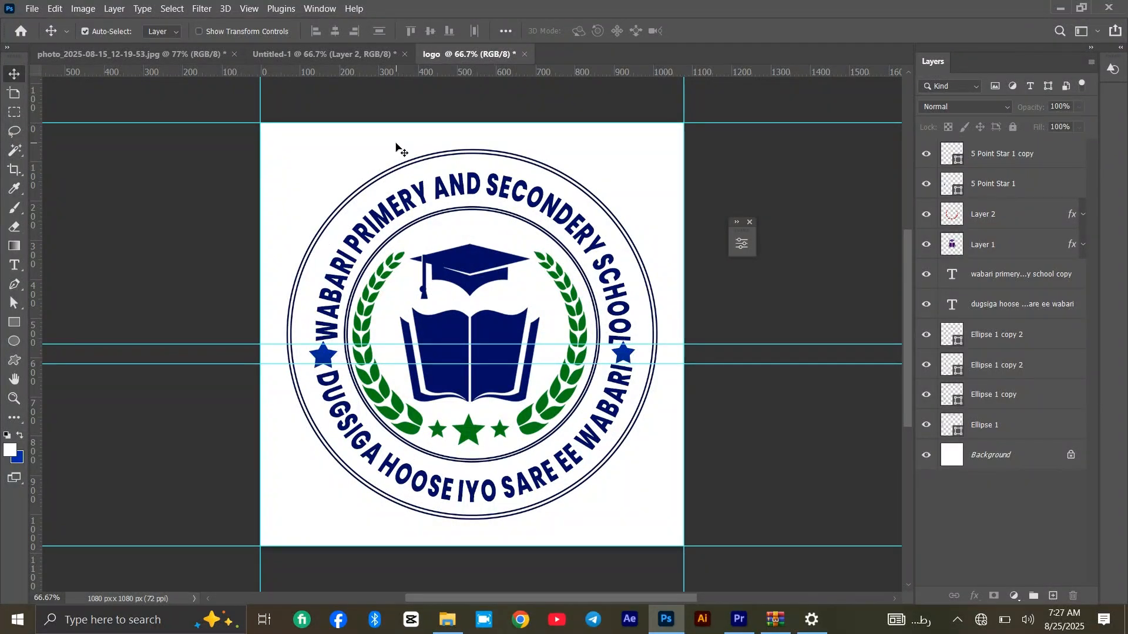
{"action": "double_click", "coordinate": [369, 64]}
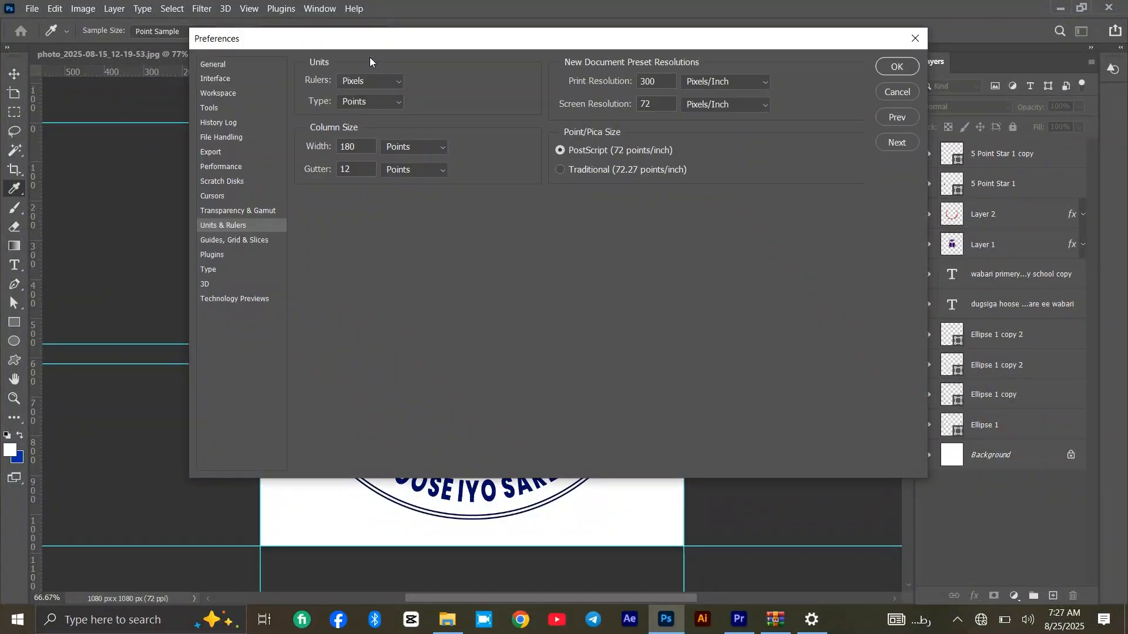
{"action": "left_click", "coordinate": [914, 38]}
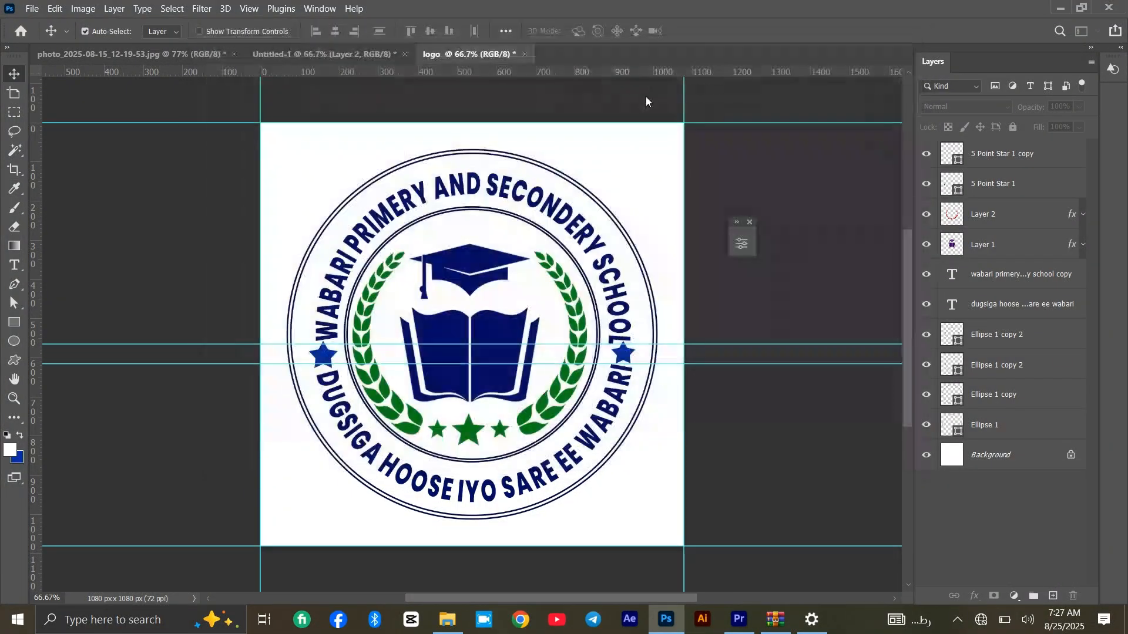
{"action": "left_click", "coordinate": [340, 59]}
{"action": "left_click", "coordinate": [447, 53]}
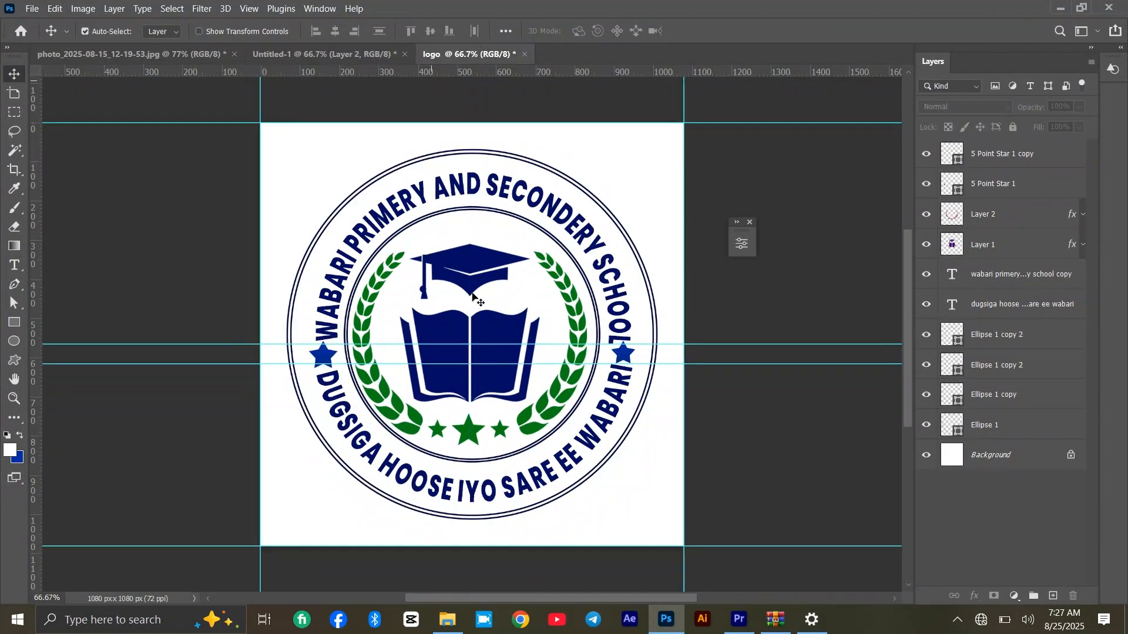